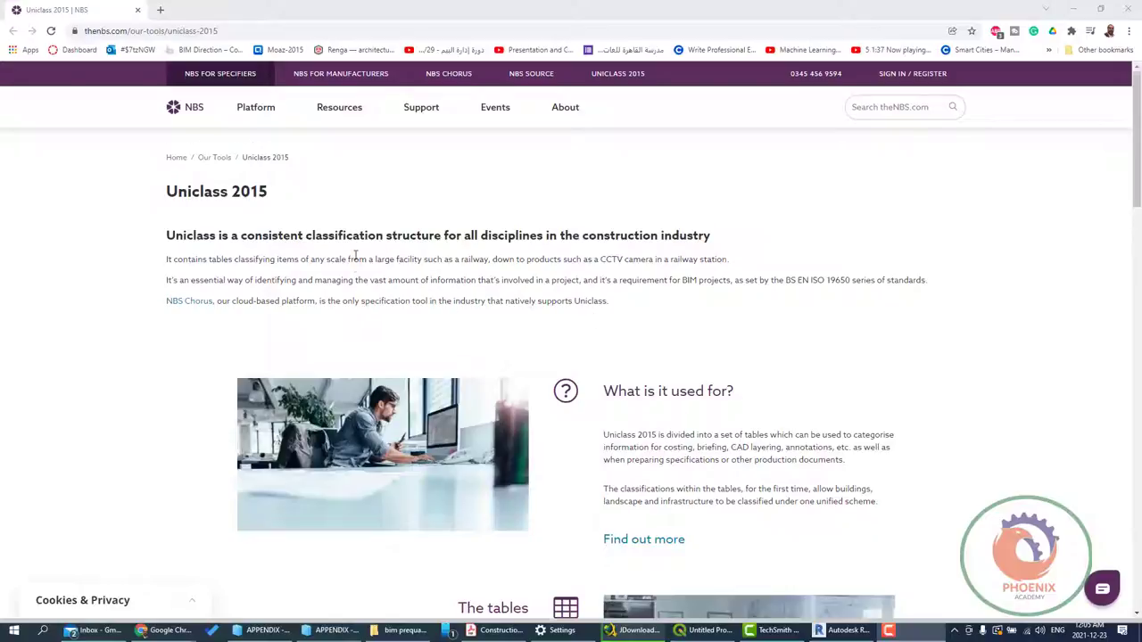
# Step: Scroll the Uniclass 2015 page to The tables section and right-click the Download the tables link
pyautogui.scroll(-2, 355, 255)
pyautogui.scroll(-2, 356, 255)
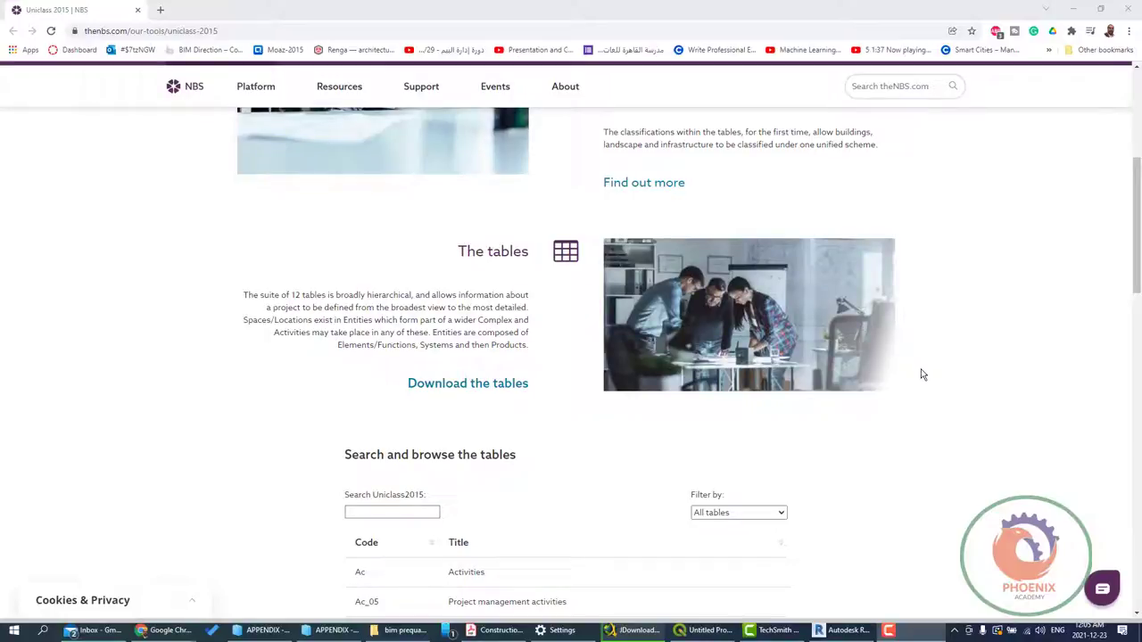
pyautogui.rightClick(504, 389)
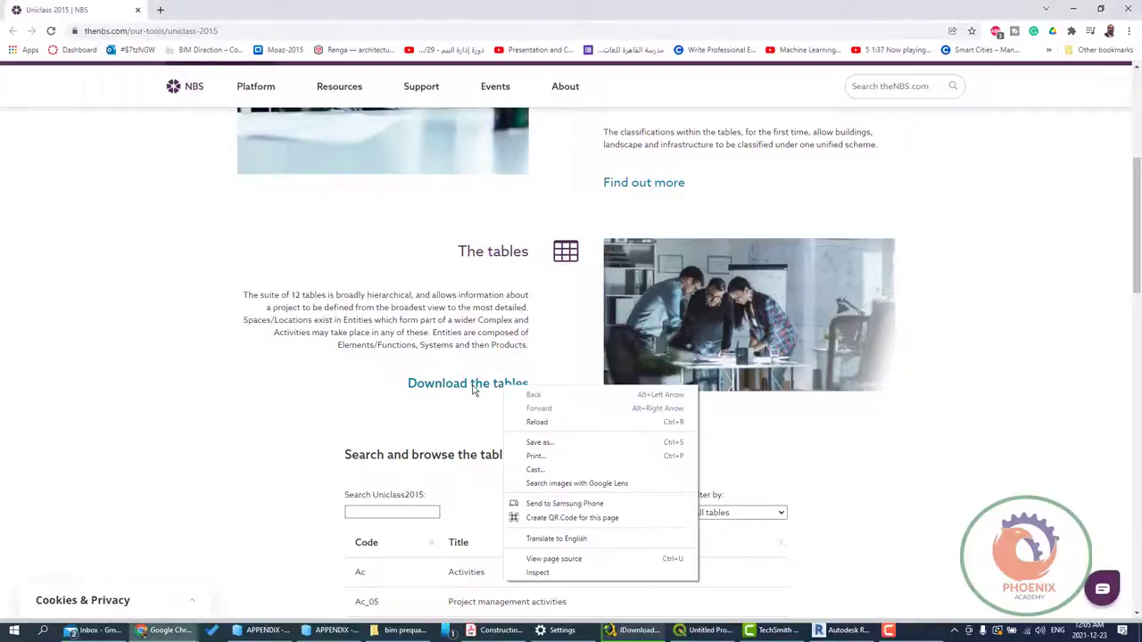
# Step: Download all Uniclass 2015 tables as one zip into Downloads and open the archive
pyautogui.click(474, 390)
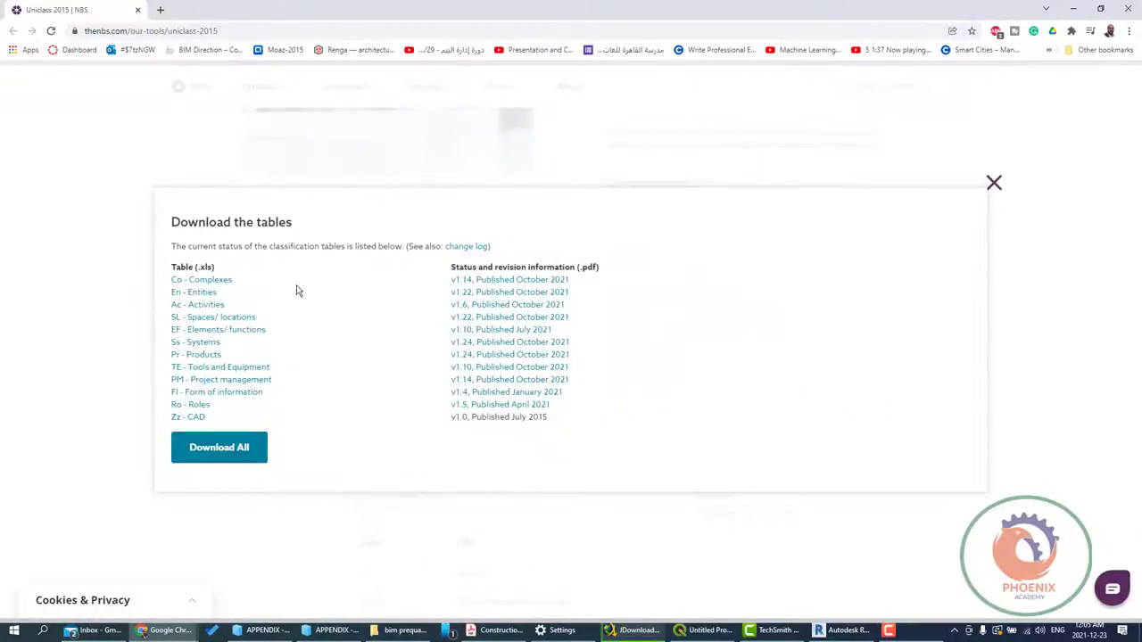
pyautogui.click(236, 449)
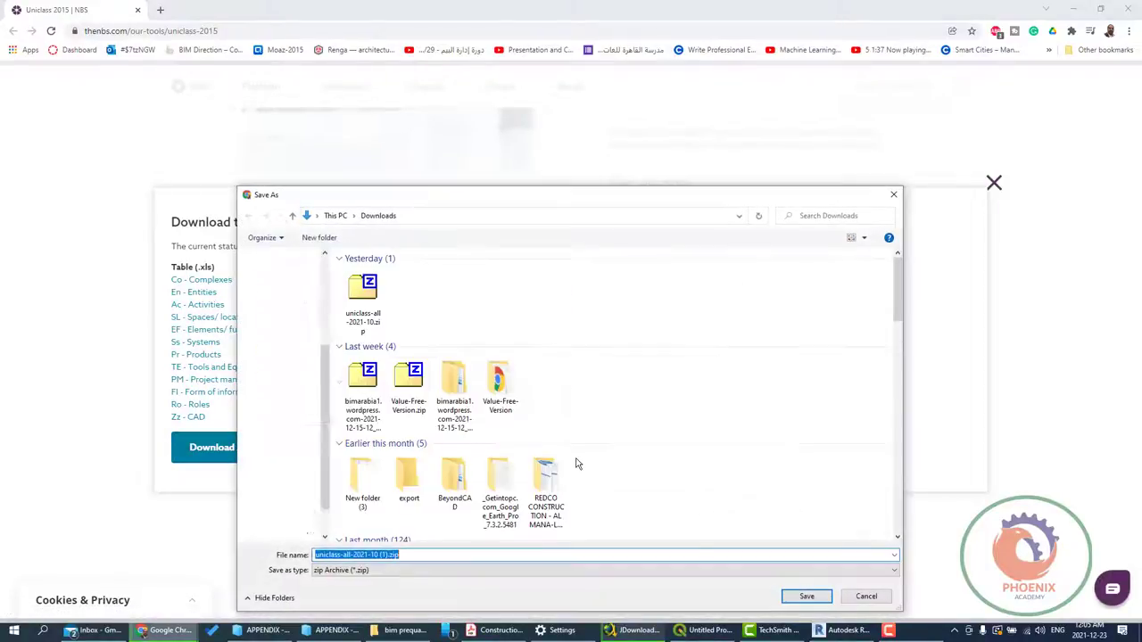
pyautogui.click(808, 596)
pyautogui.click(61, 601)
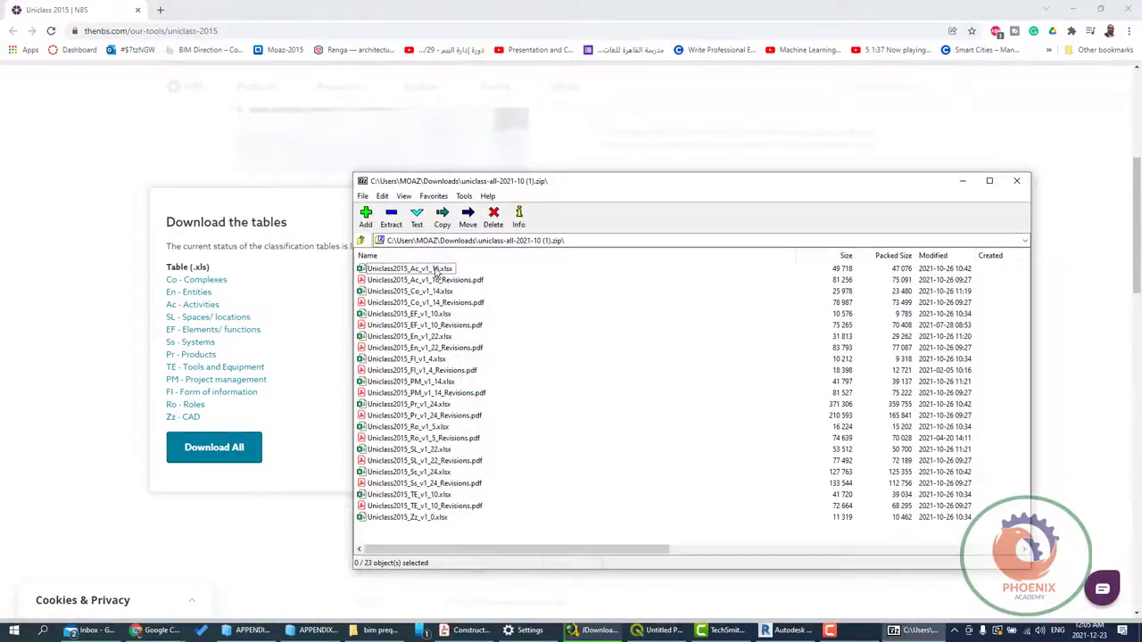
# Step: Open Uniclass2015_Ac_v1_16.xlsx in Excel and maximize the window
pyautogui.click(441, 270)
pyautogui.doubleClick(448, 269)
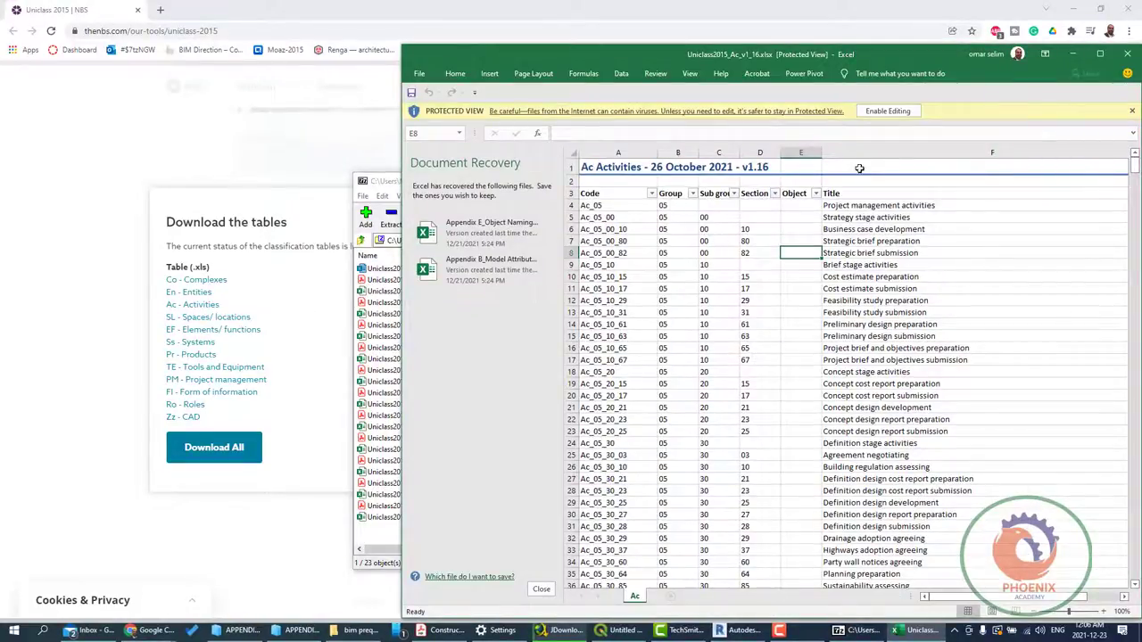
pyautogui.click(1100, 53)
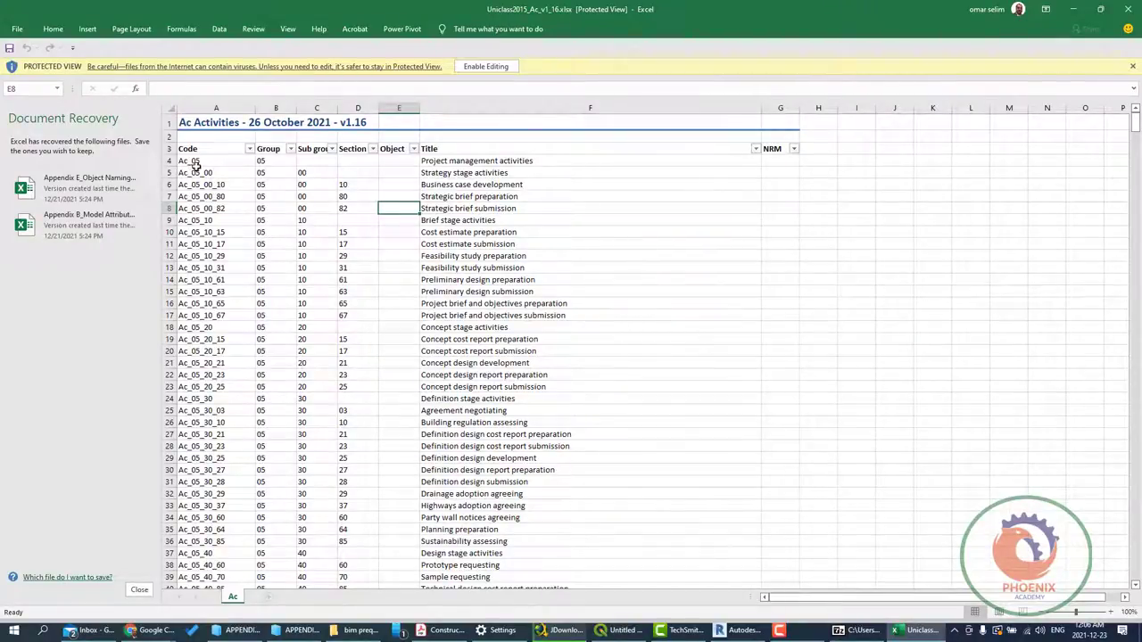
# Step: Browse the Ac Activities codes, starting from the Project management title in F4
pyautogui.click(530, 161)
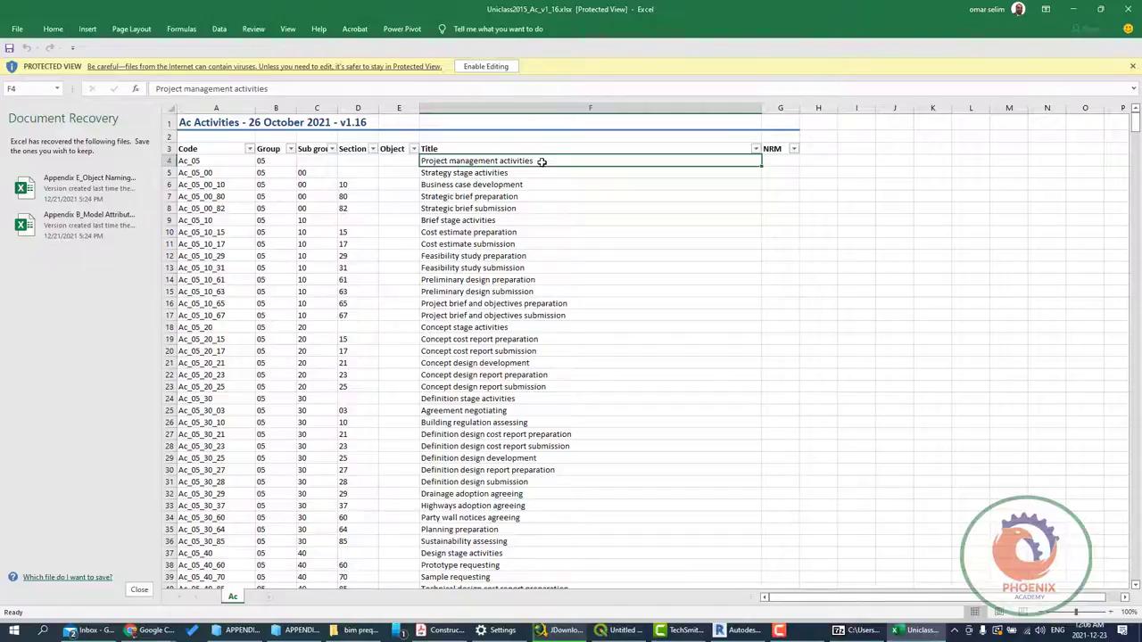
pyautogui.scroll(-4, 518, 284)
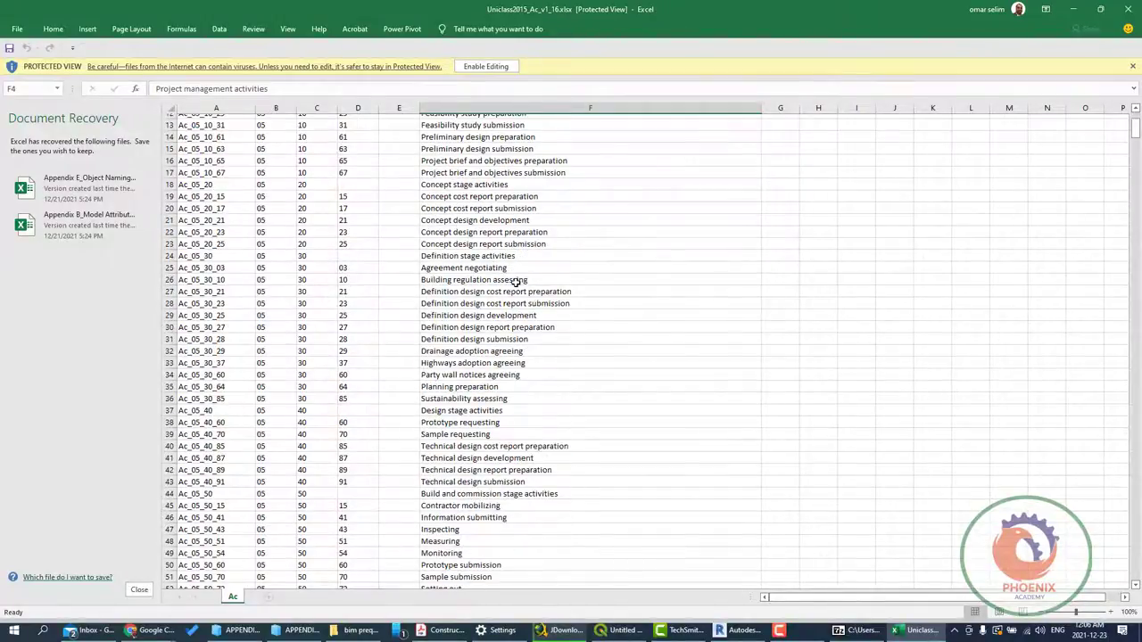
pyautogui.scroll(-3, 518, 286)
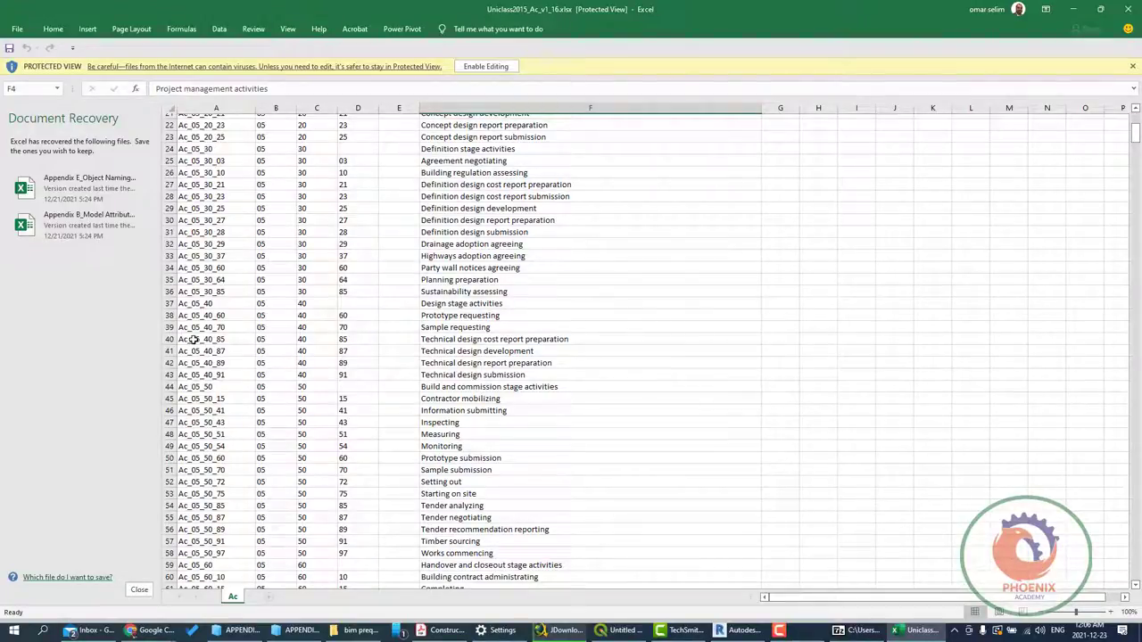
pyautogui.scroll(4, 450, 420)
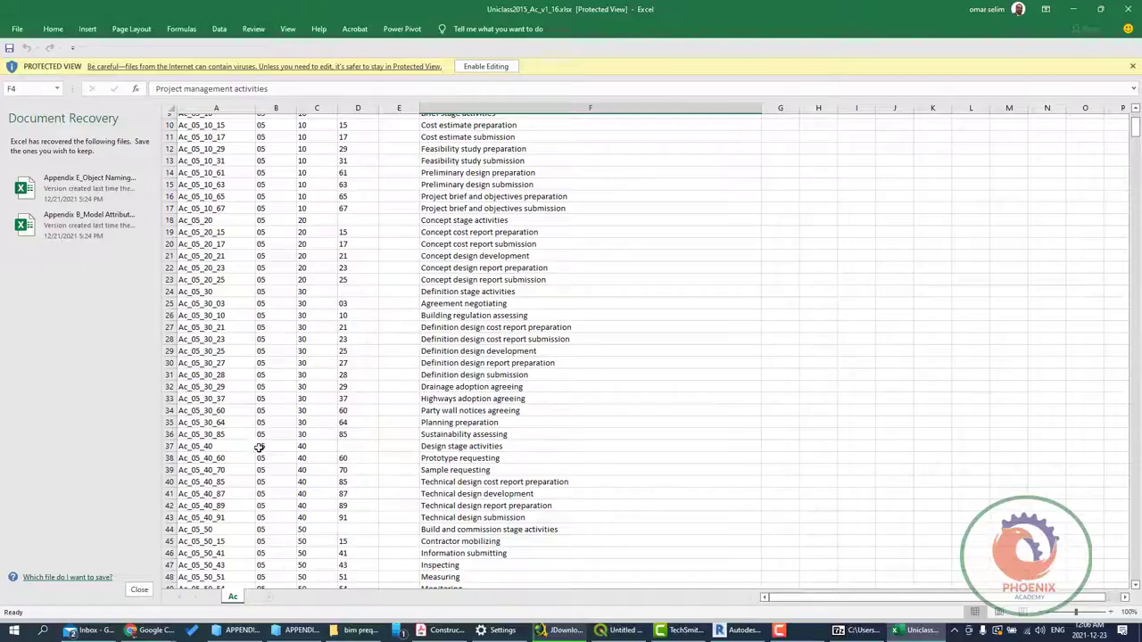
pyautogui.scroll(-11, 205, 535)
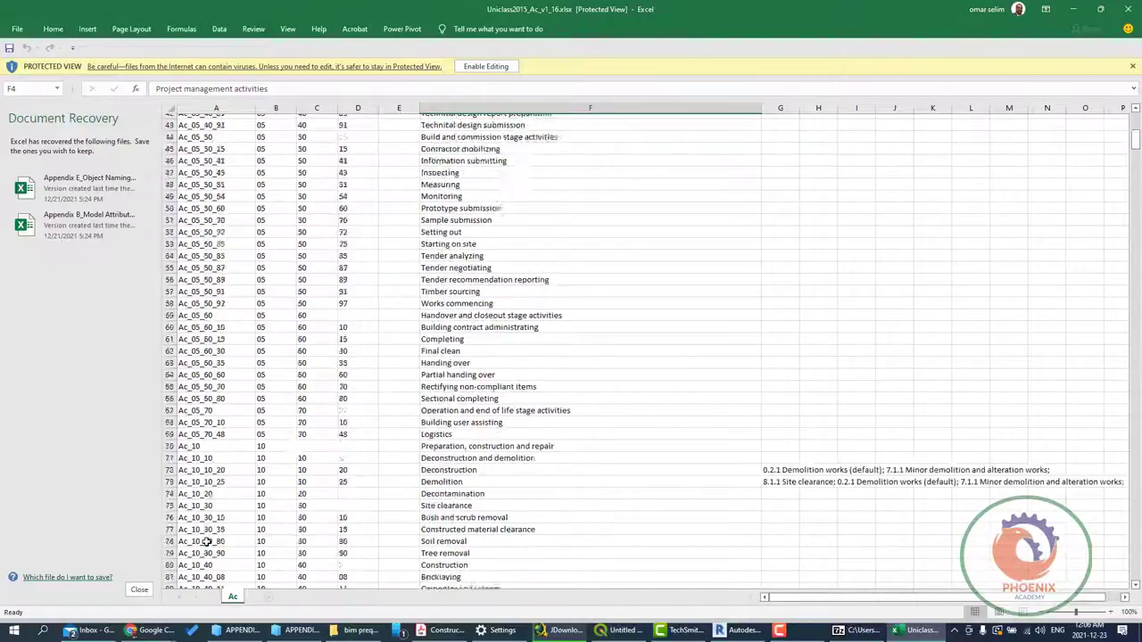
pyautogui.scroll(-7, 205, 539)
pyautogui.scroll(-7, 205, 540)
pyautogui.scroll(-6, 205, 540)
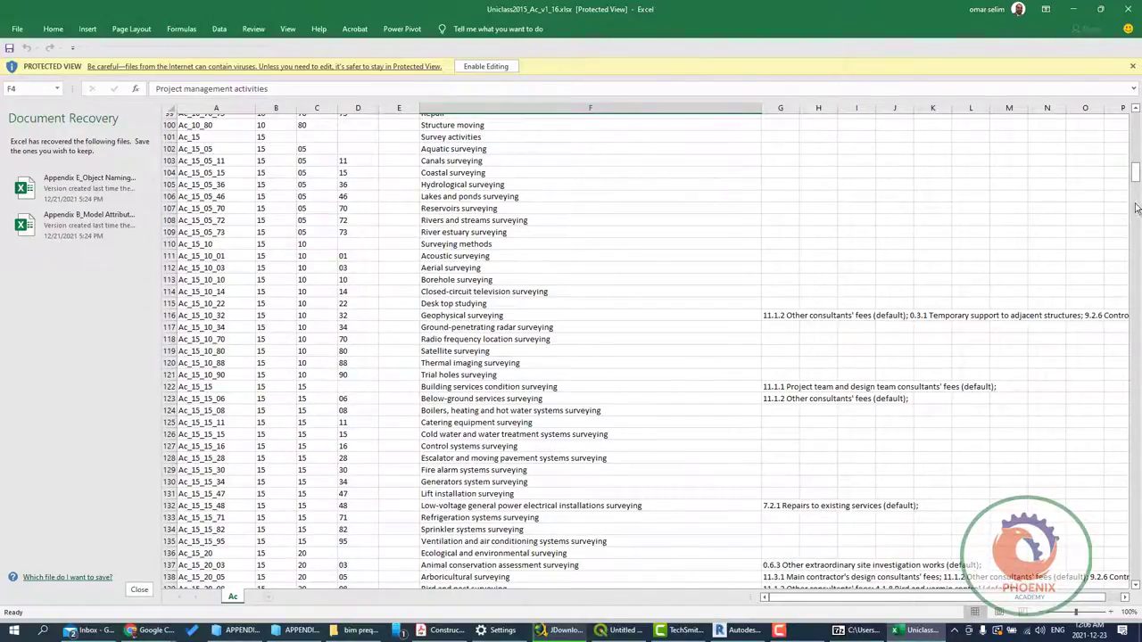
pyautogui.moveTo(1135, 177)
pyautogui.mouseDown()
pyautogui.moveTo(1115, 475)
pyautogui.moveTo(1126, 125)
pyautogui.mouseUp()
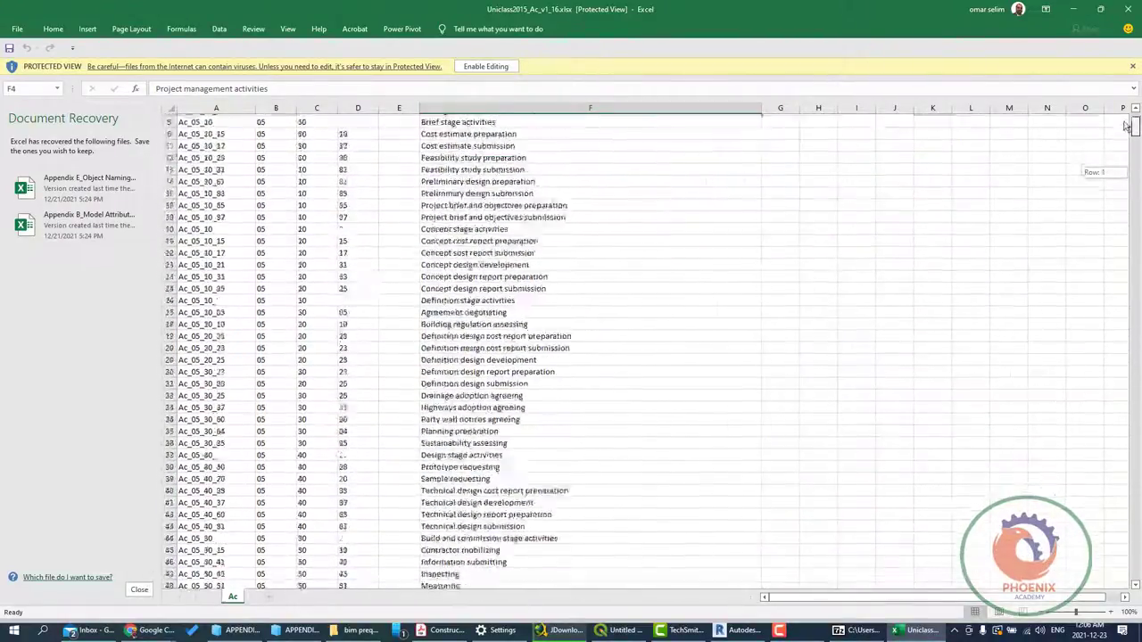
# Step: Minimize Excel, return to the NBS page, close the download overlay and scroll to the table search
pyautogui.click(1073, 9)
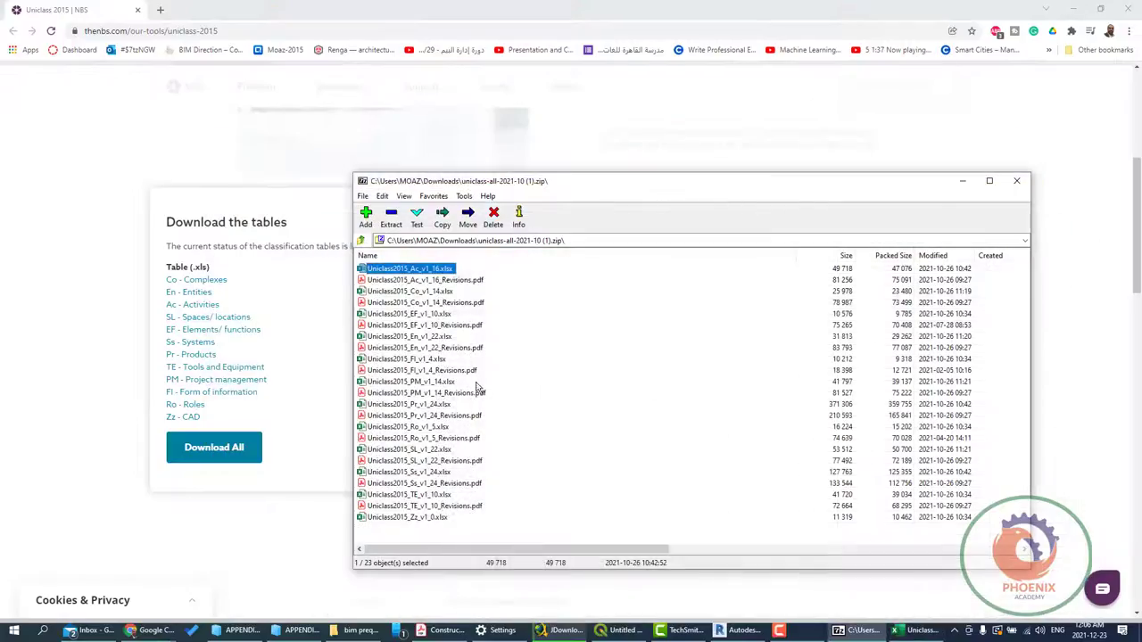
pyautogui.click(117, 341)
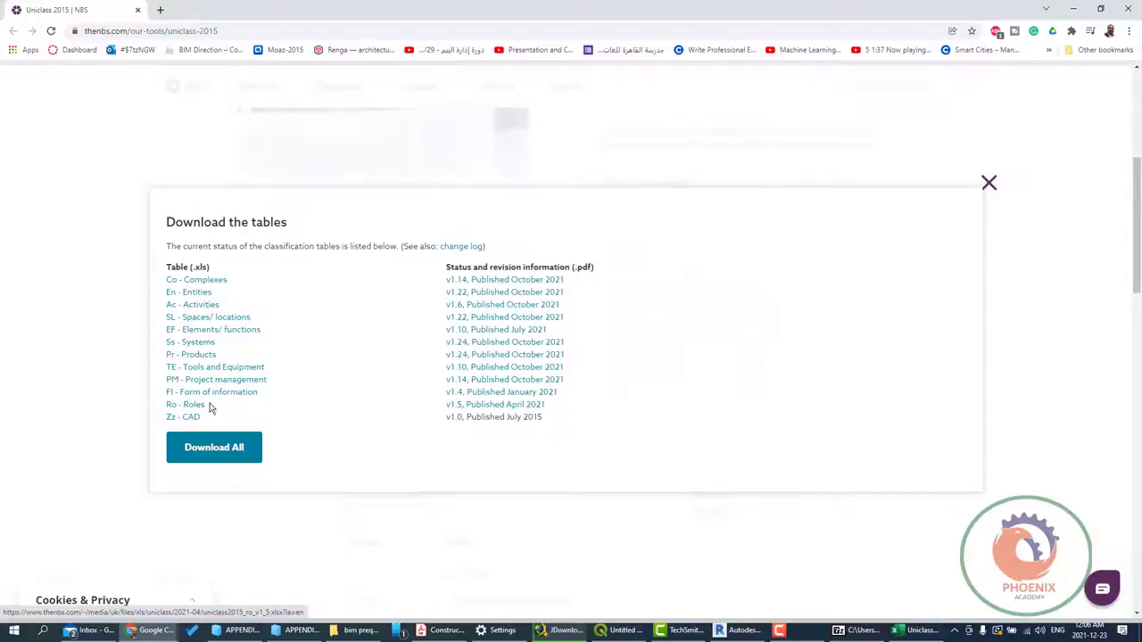
pyautogui.click(988, 183)
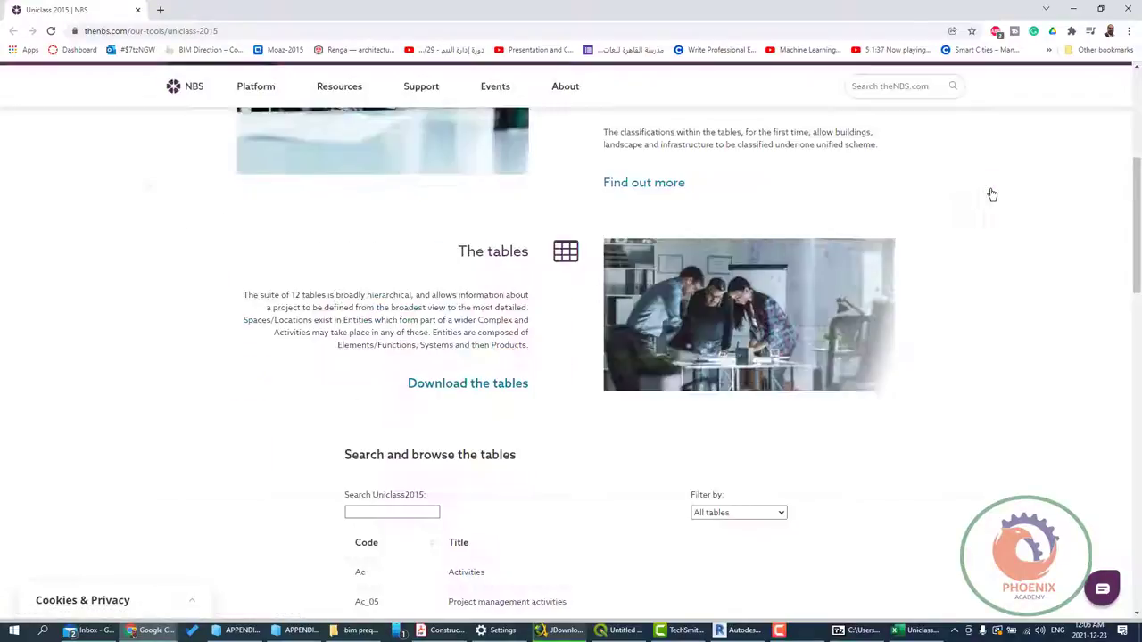
pyautogui.scroll(-3, 686, 370)
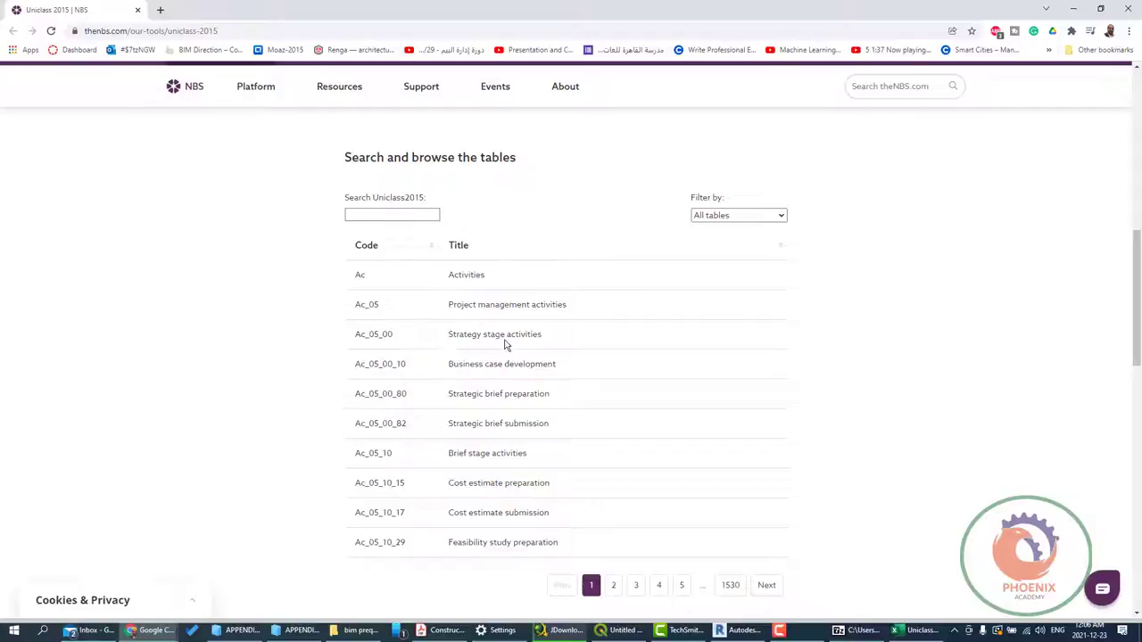
pyautogui.scroll(-2, 696, 486)
pyautogui.scroll(2, 675, 511)
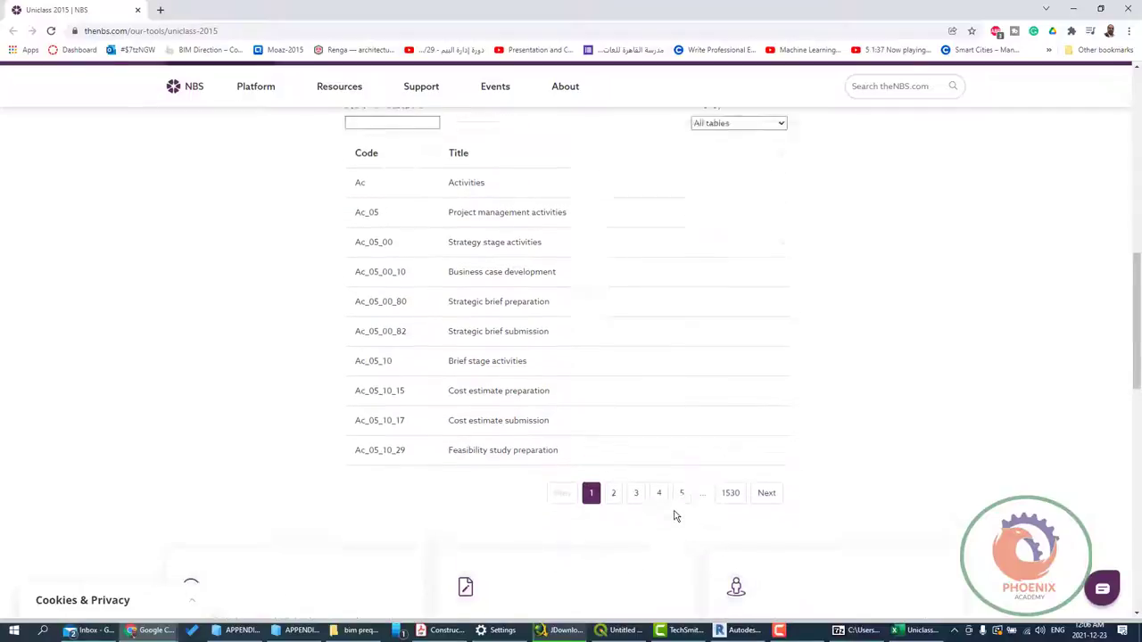
# Step: Filter the code table through Roles and CAD to Project Management, sorted by title A–Z
pyautogui.click(733, 212)
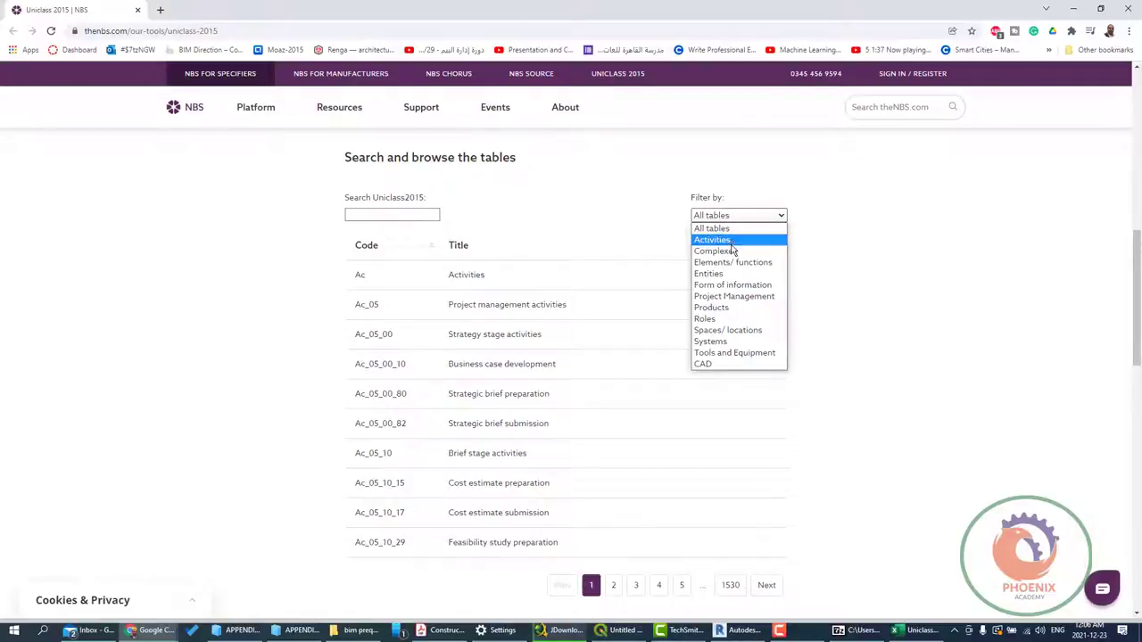
pyautogui.click(706, 318)
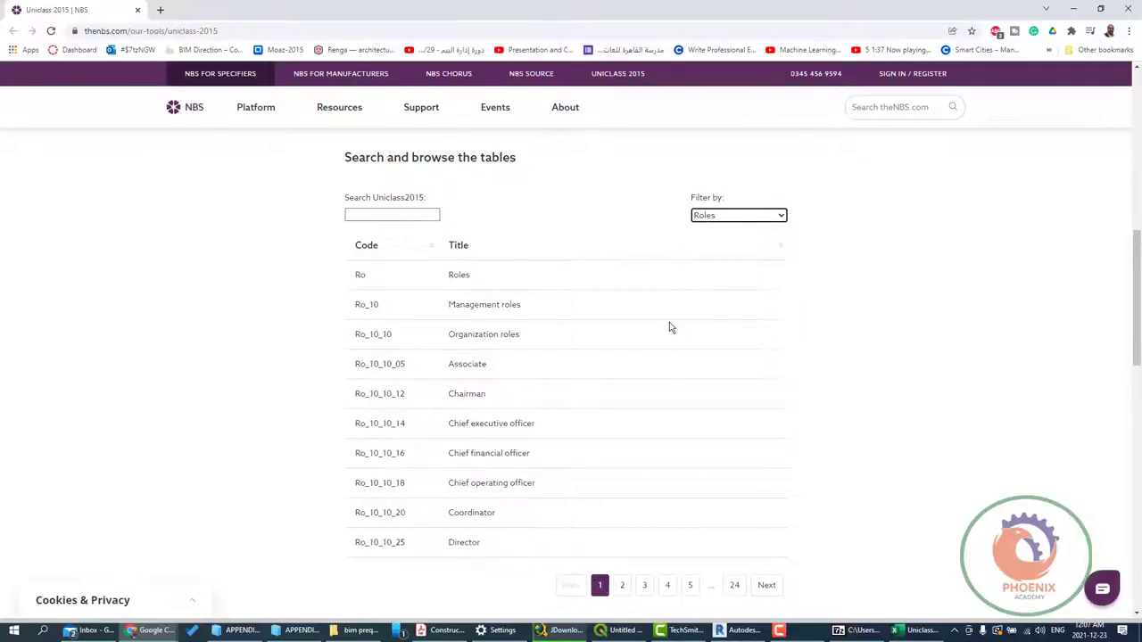
pyautogui.click(746, 217)
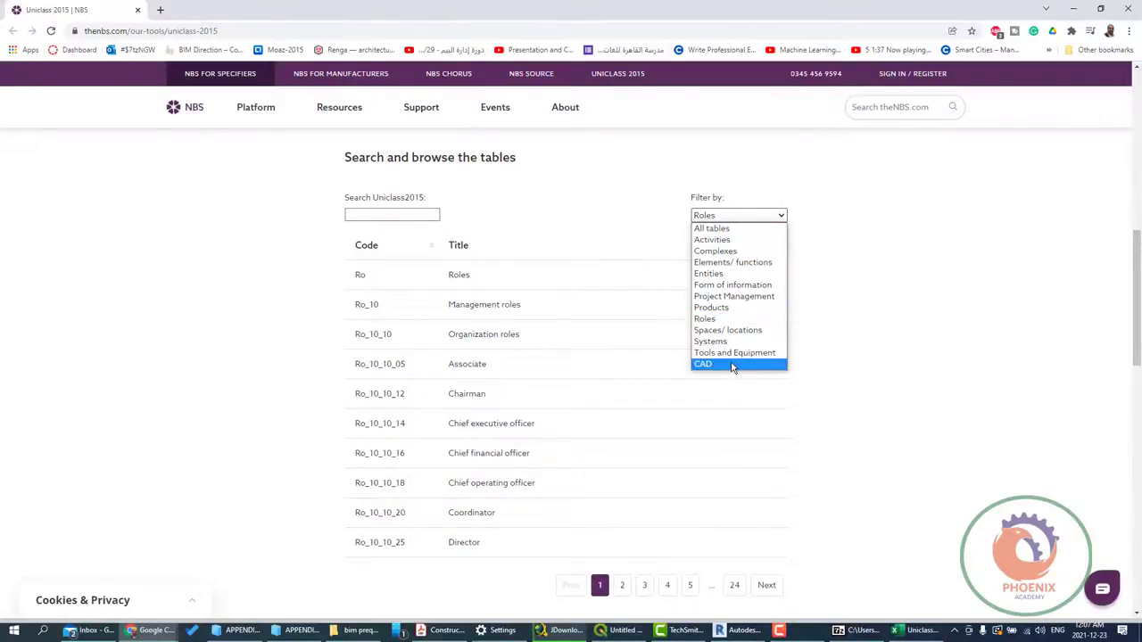
pyautogui.click(731, 366)
pyautogui.click(729, 215)
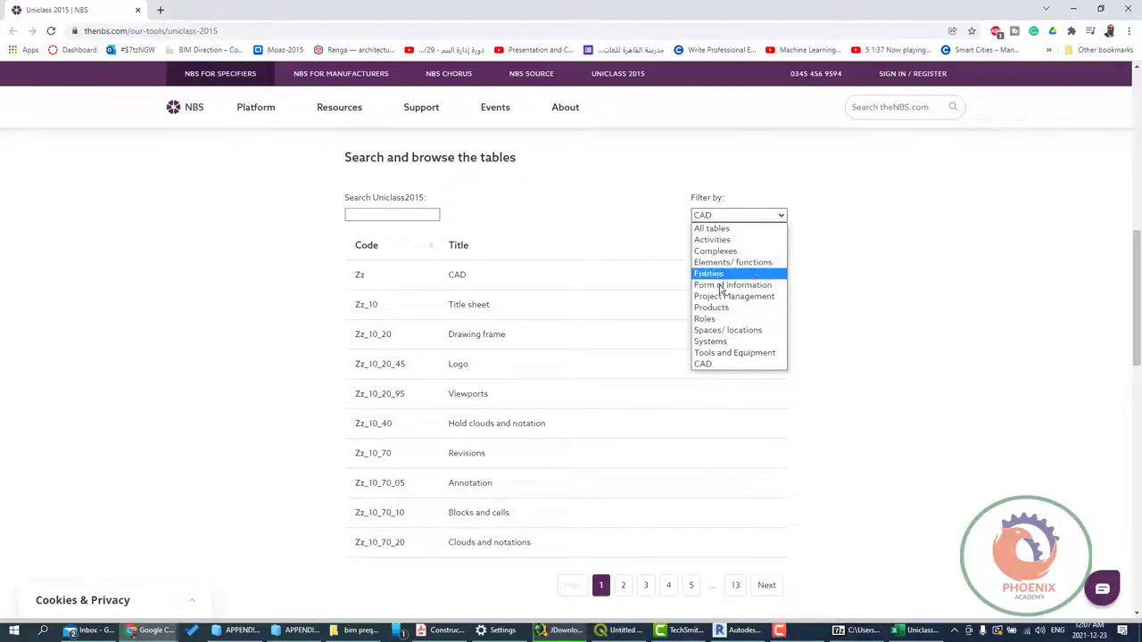
pyautogui.click(722, 296)
pyautogui.click(621, 248)
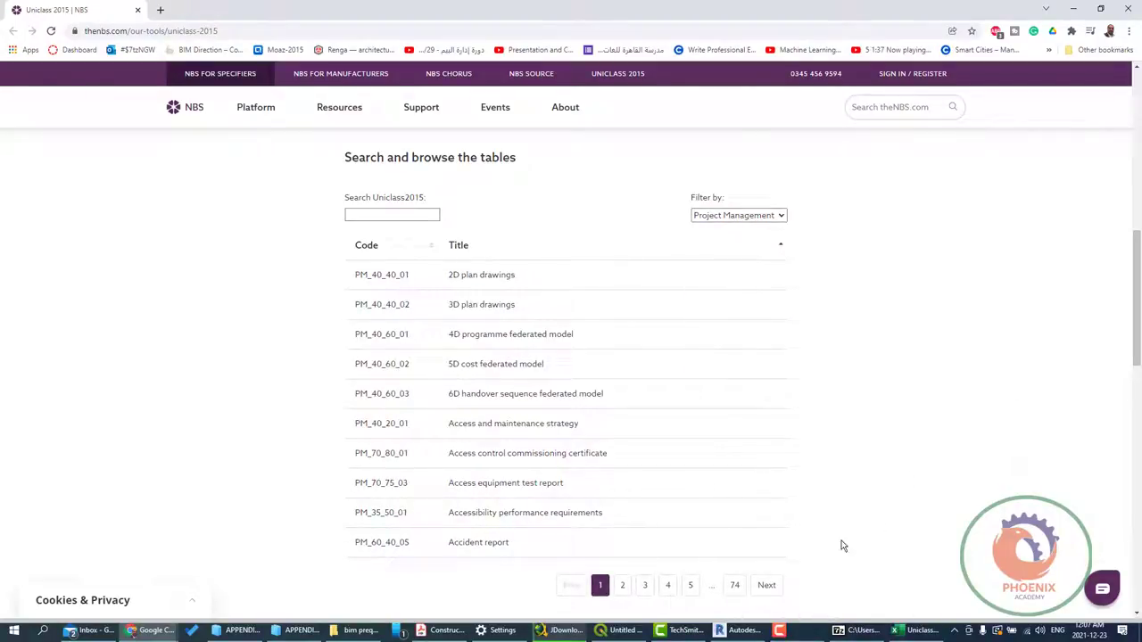
pyautogui.click(739, 630)
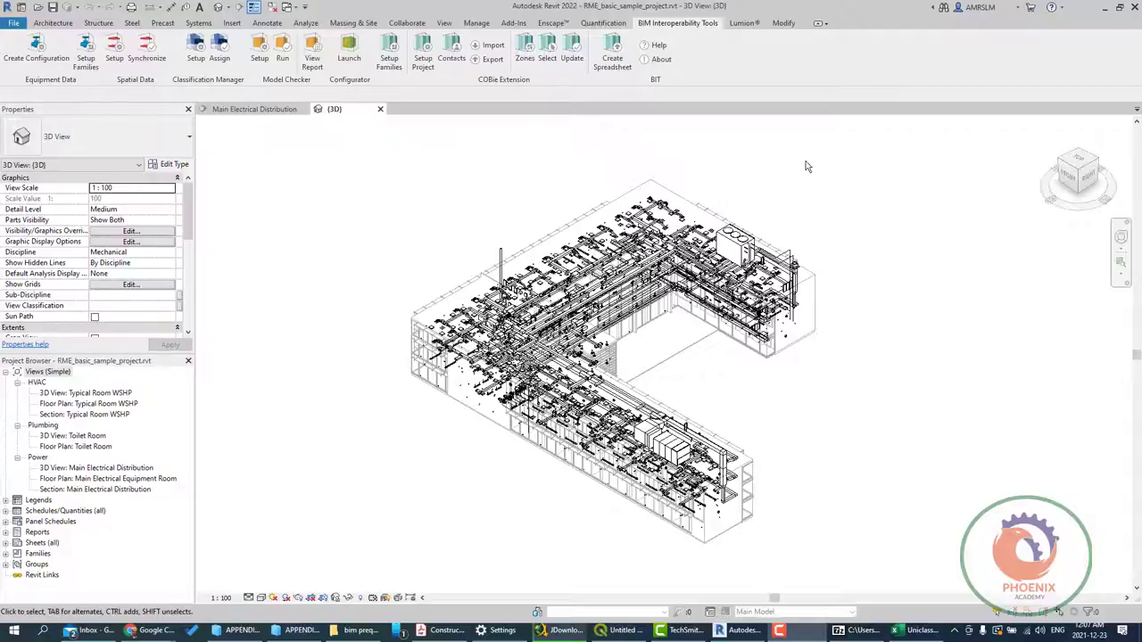
pyautogui.scroll(2, 526, 184)
pyautogui.scroll(3, 525, 192)
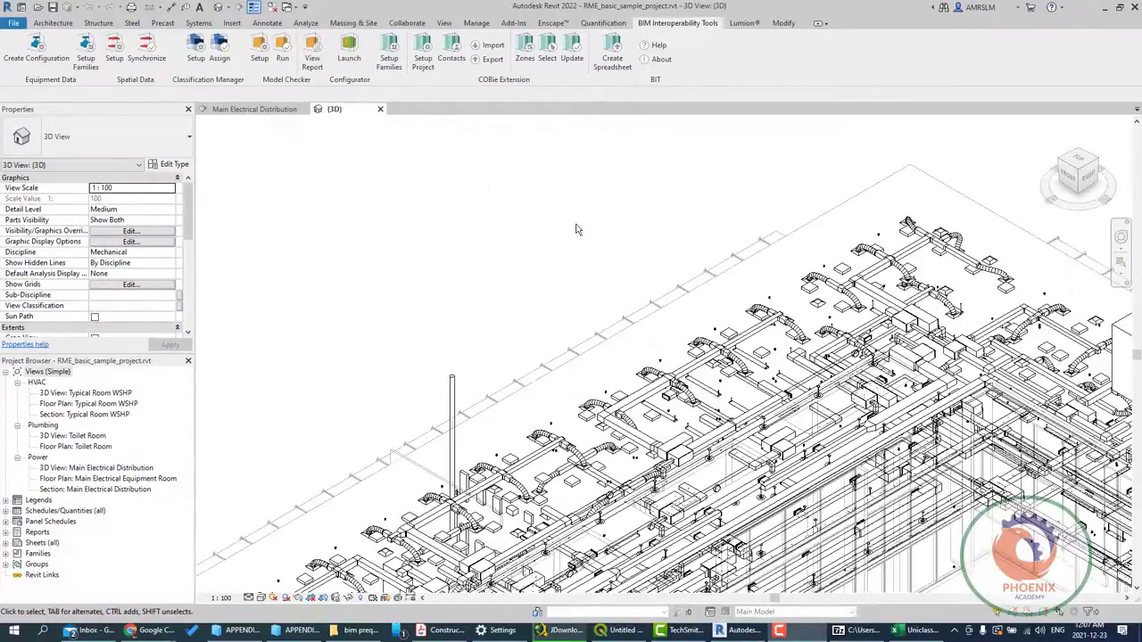
pyautogui.scroll(-2, 451, 177)
pyautogui.scroll(-2, 451, 177)
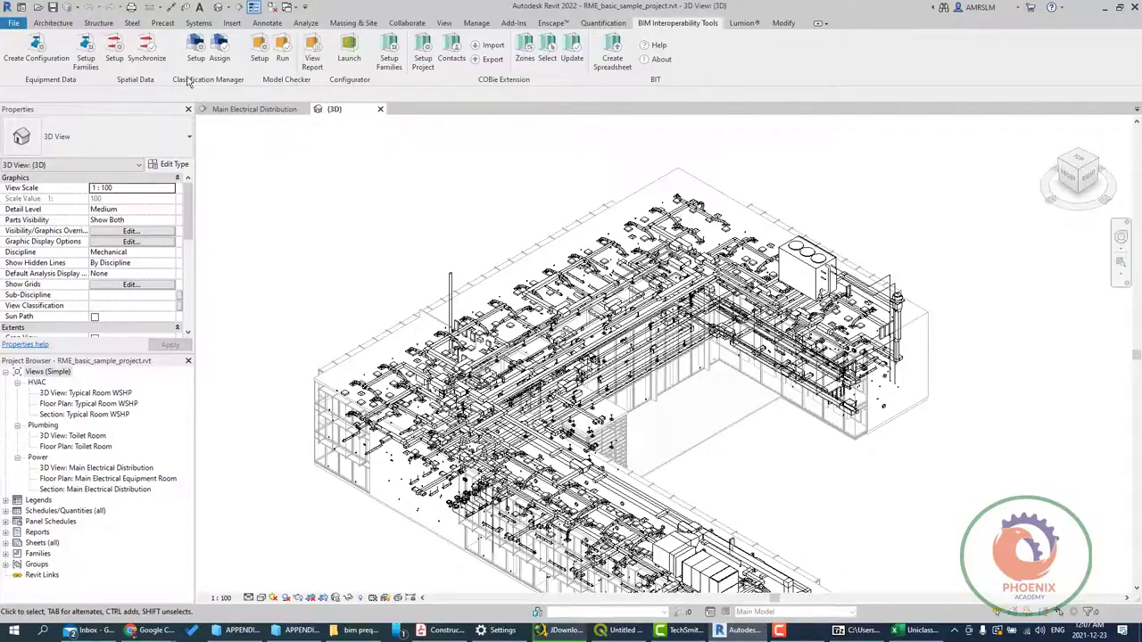
# Step: Cancel the Classification Manager setup and review the cooling tower's empty OmniClass type parameters
pyautogui.click(196, 52)
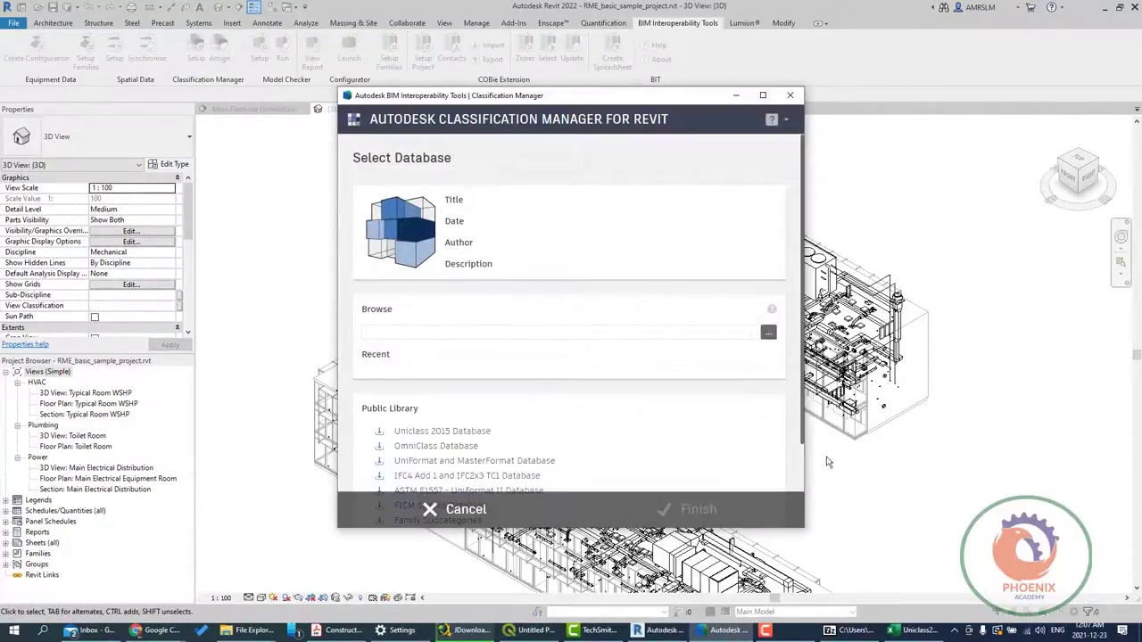
pyautogui.click(790, 95)
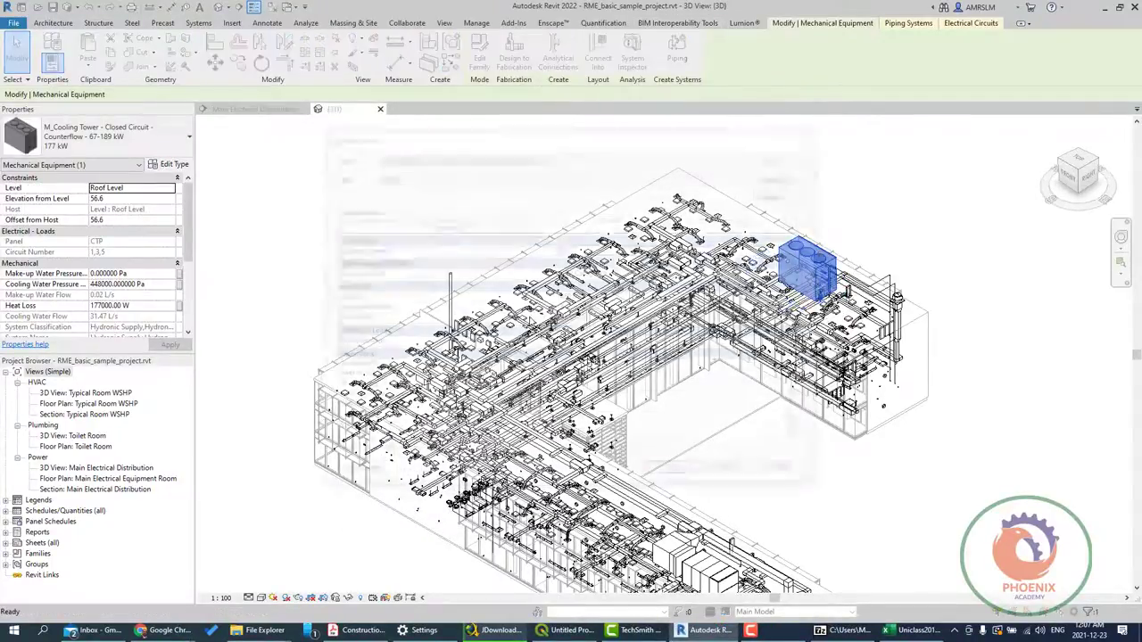
pyautogui.scroll(-5, 648, 371)
pyautogui.scroll(-1, 649, 371)
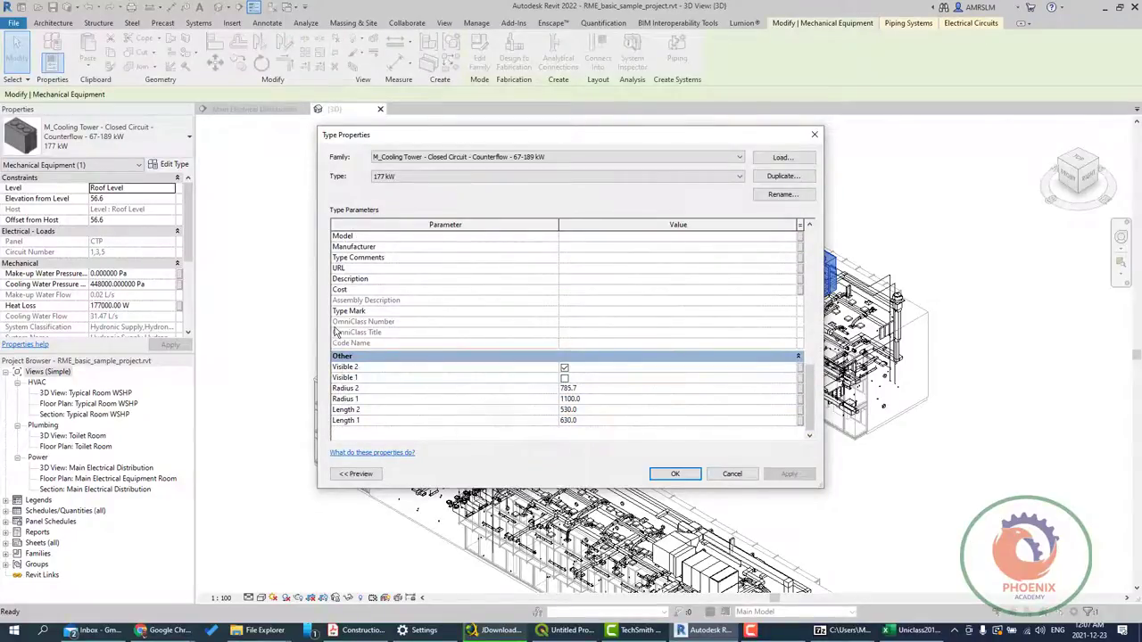
pyautogui.click(814, 135)
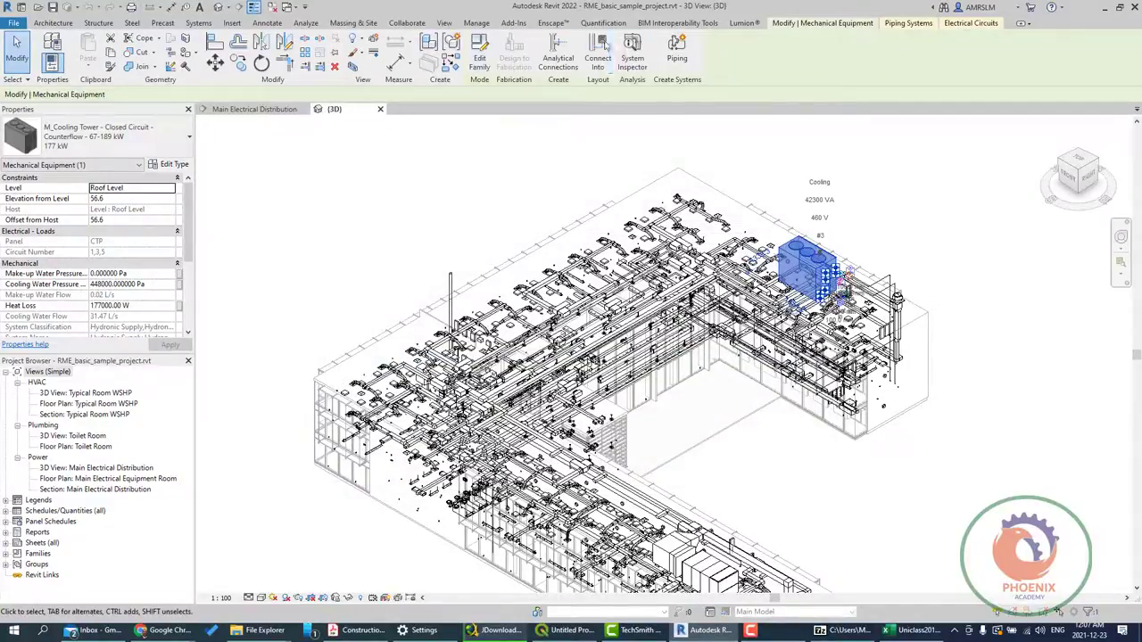
pyautogui.click(676, 23)
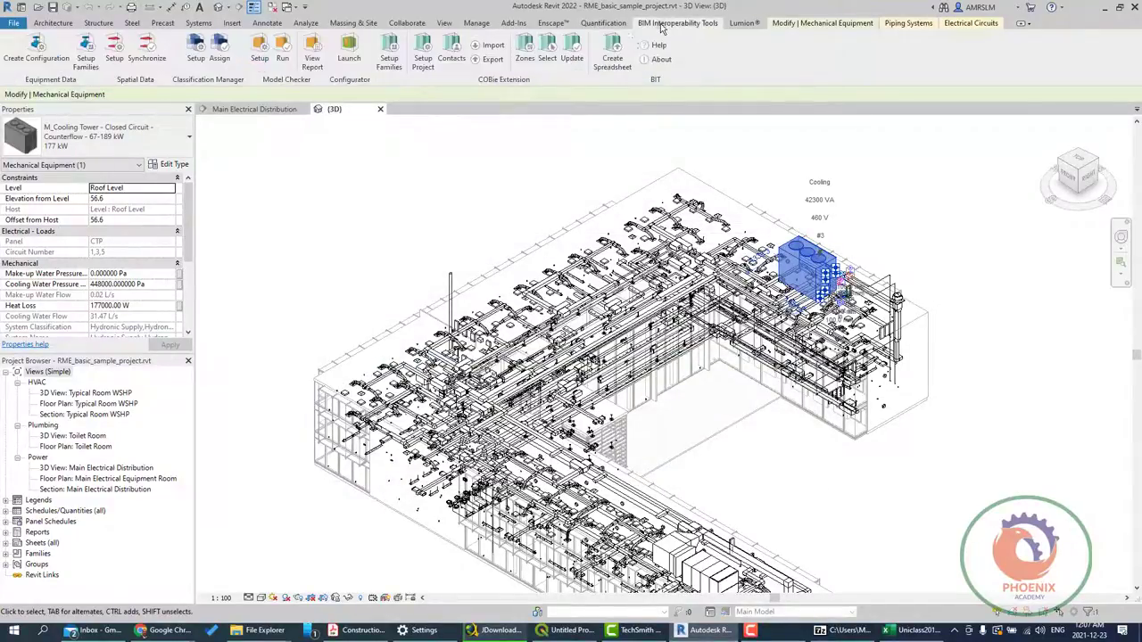
# Step: Deselect the tower and load the Public Library's Uniclass 2015 Database as the classification database
pyautogui.click(353, 160)
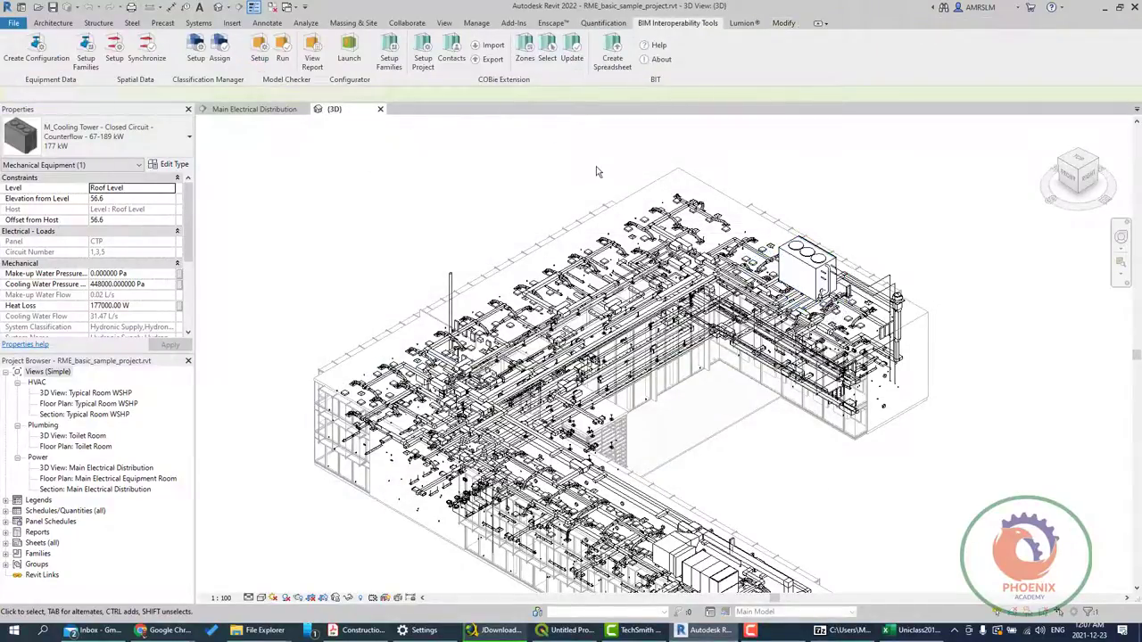
pyautogui.click(196, 52)
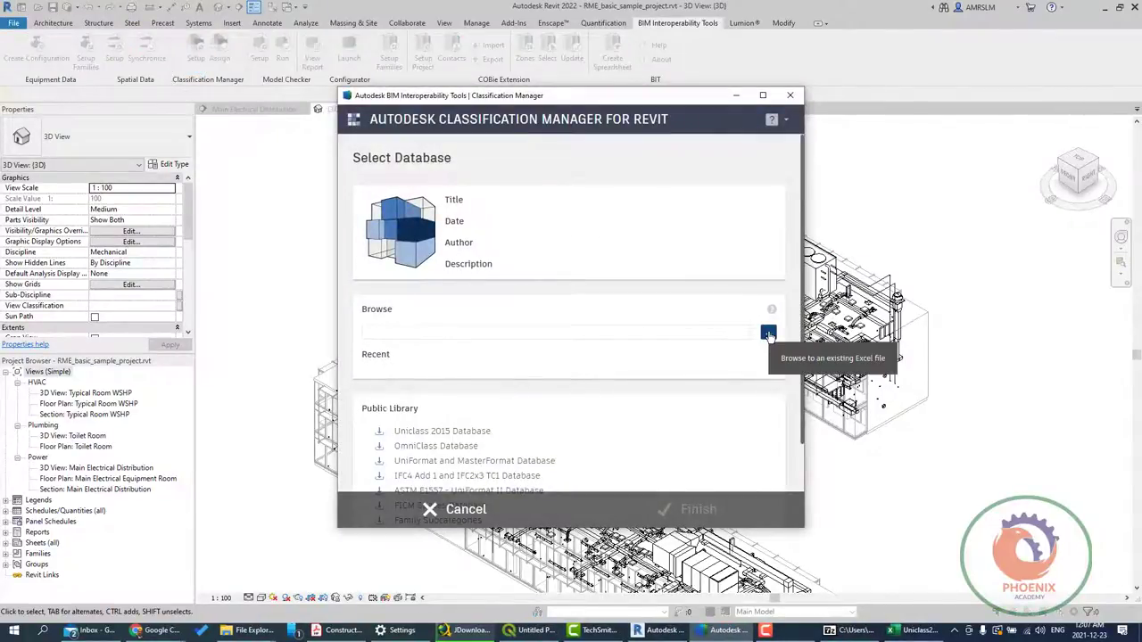
pyautogui.scroll(-2, 446, 420)
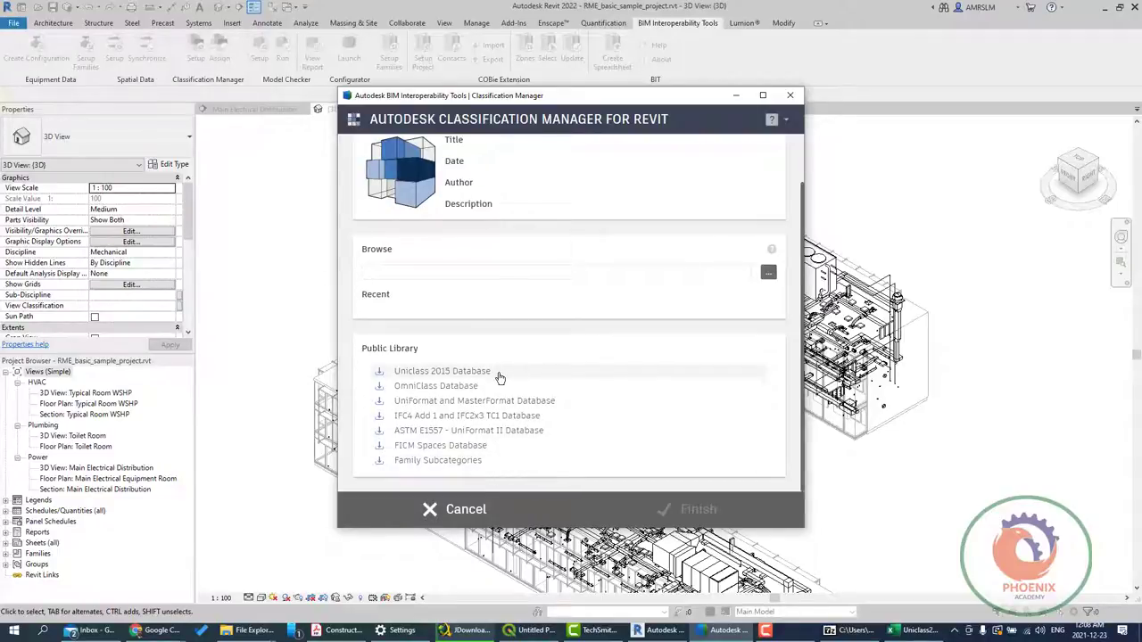
pyautogui.click(768, 272)
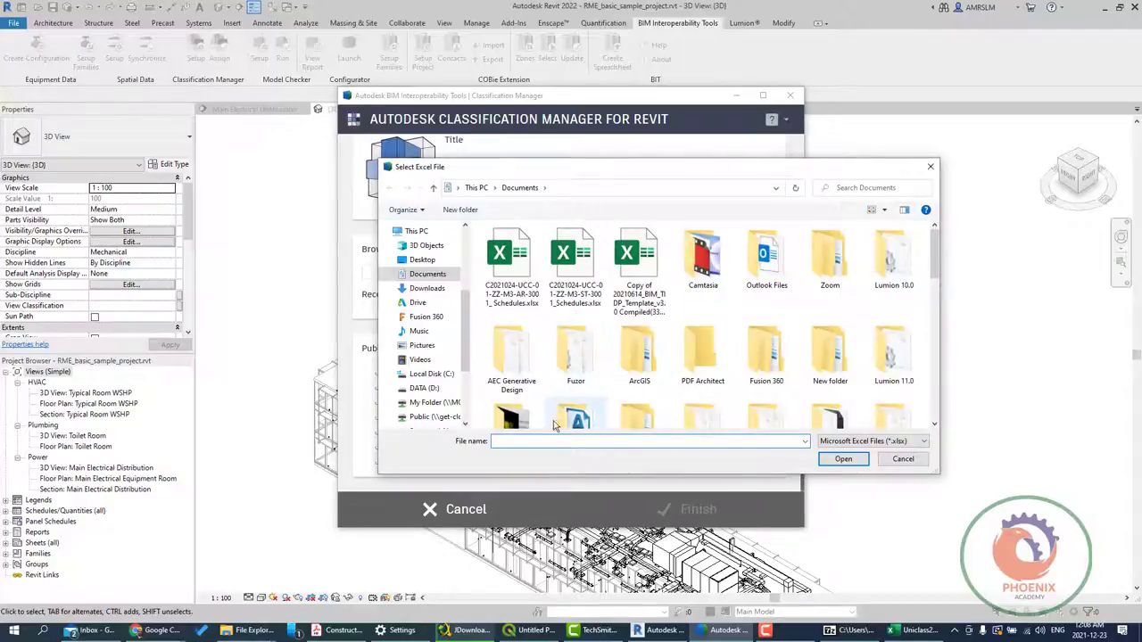
pyautogui.click(919, 441)
pyautogui.click(916, 452)
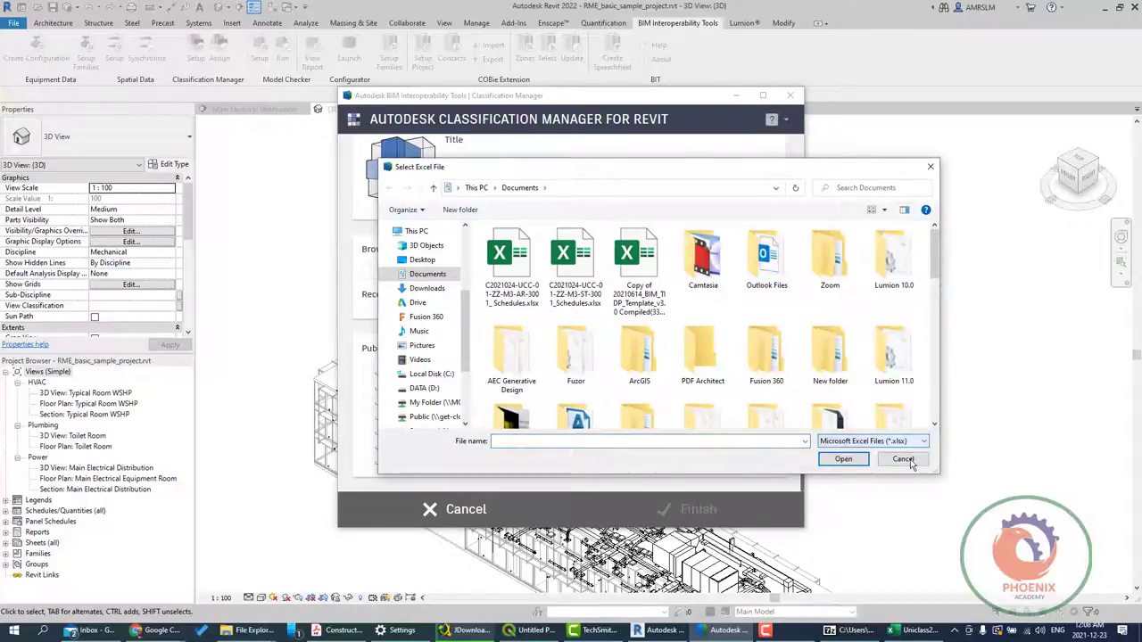
pyautogui.click(903, 460)
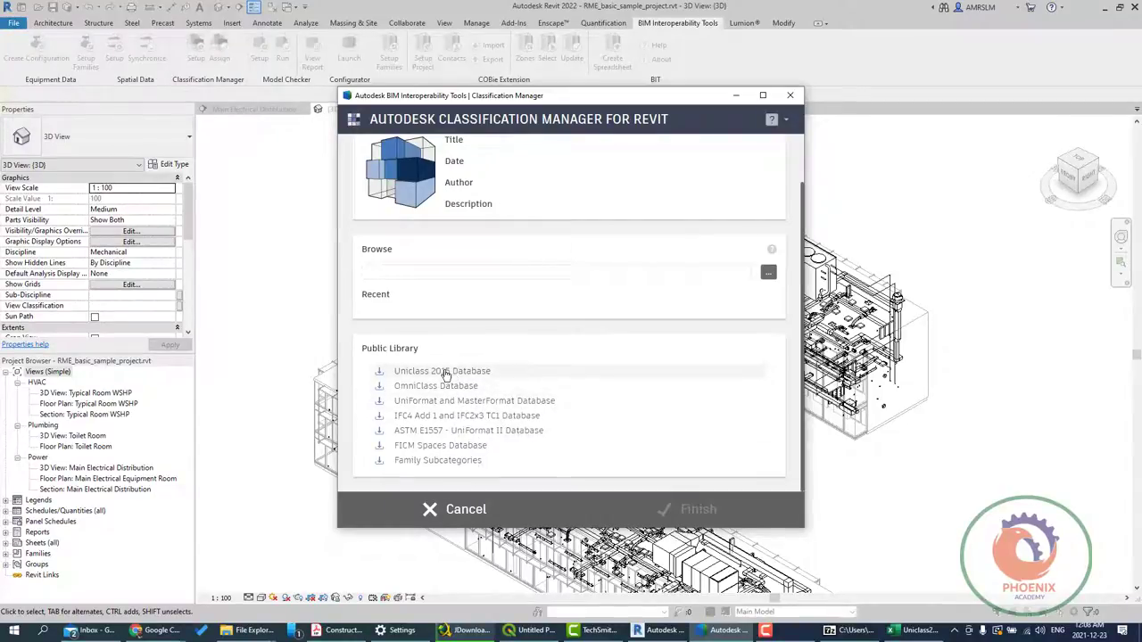
pyautogui.click(444, 373)
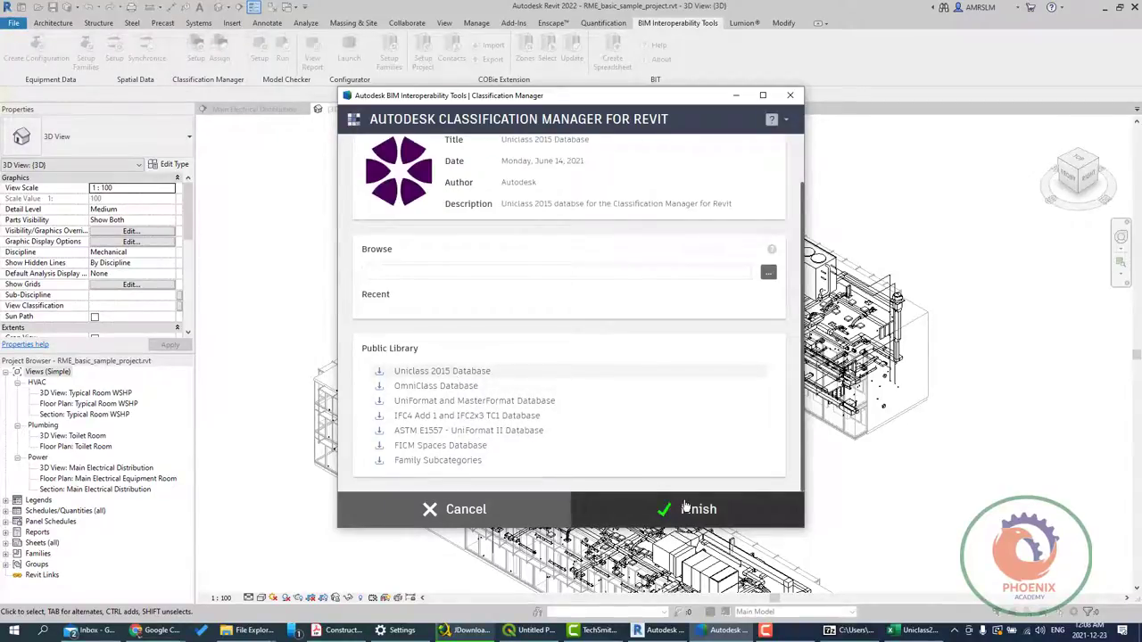
pyautogui.scroll(2, 619, 360)
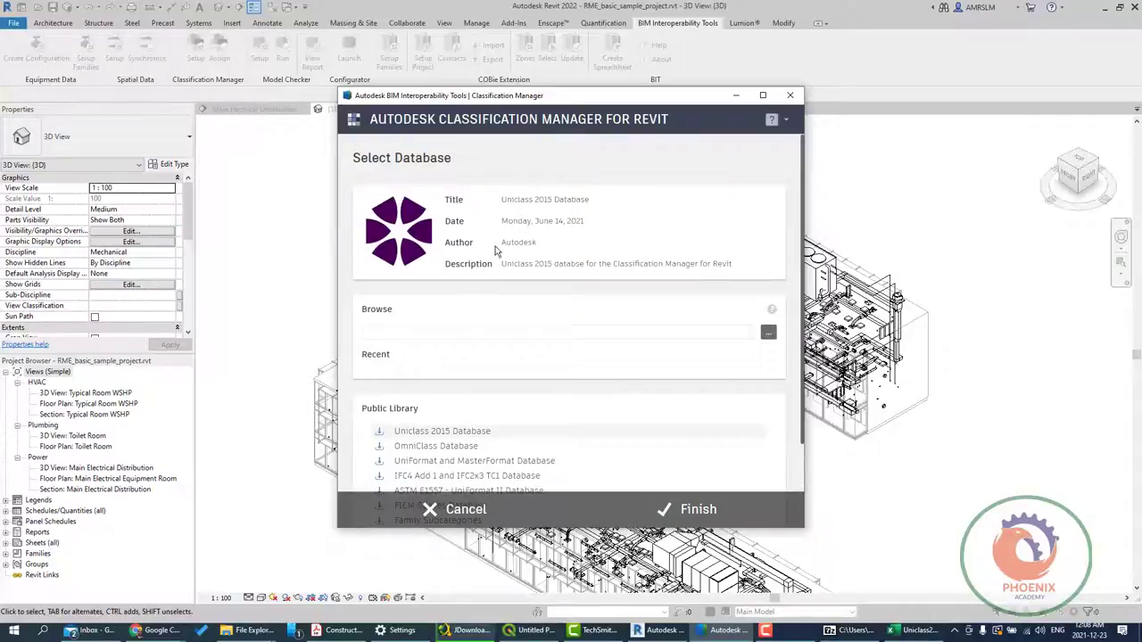
pyautogui.click(711, 506)
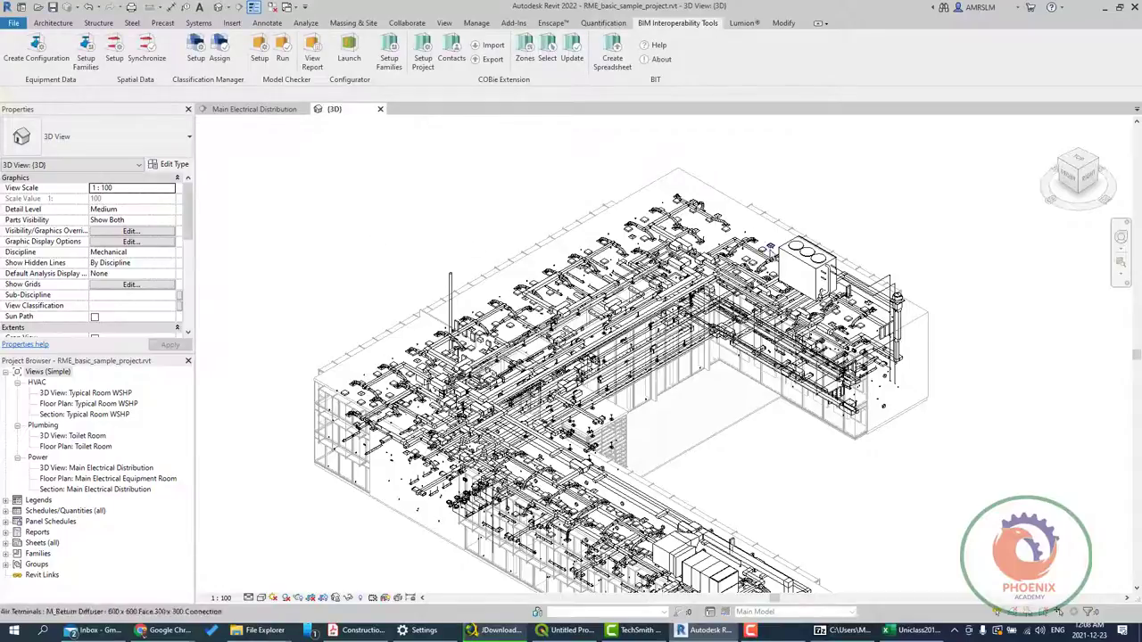
# Step: Inspect the cooling tower type's Classification.Uniclass Ss, EF and Pr fields, finding them blank
pyautogui.click(792, 261)
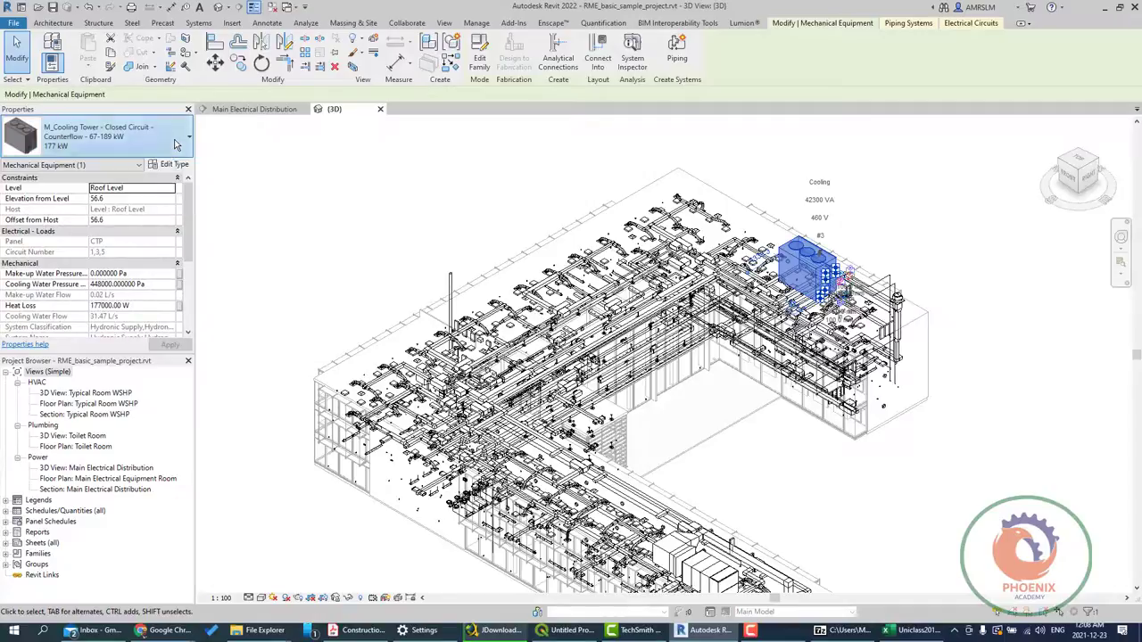
pyautogui.scroll(-5, 389, 399)
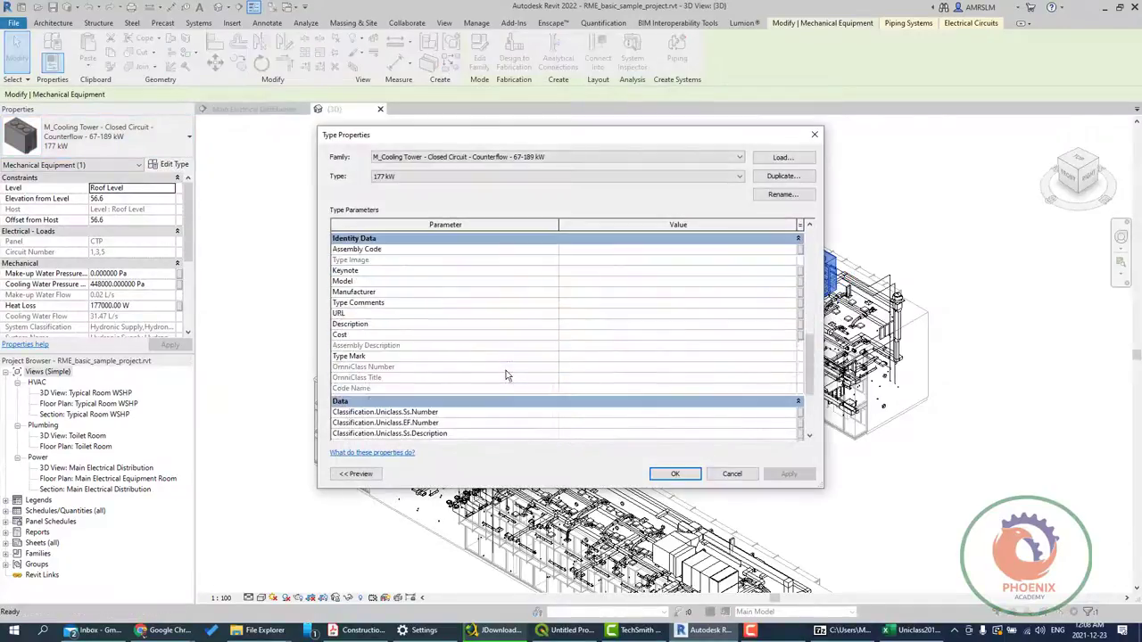
pyautogui.scroll(-5, 389, 399)
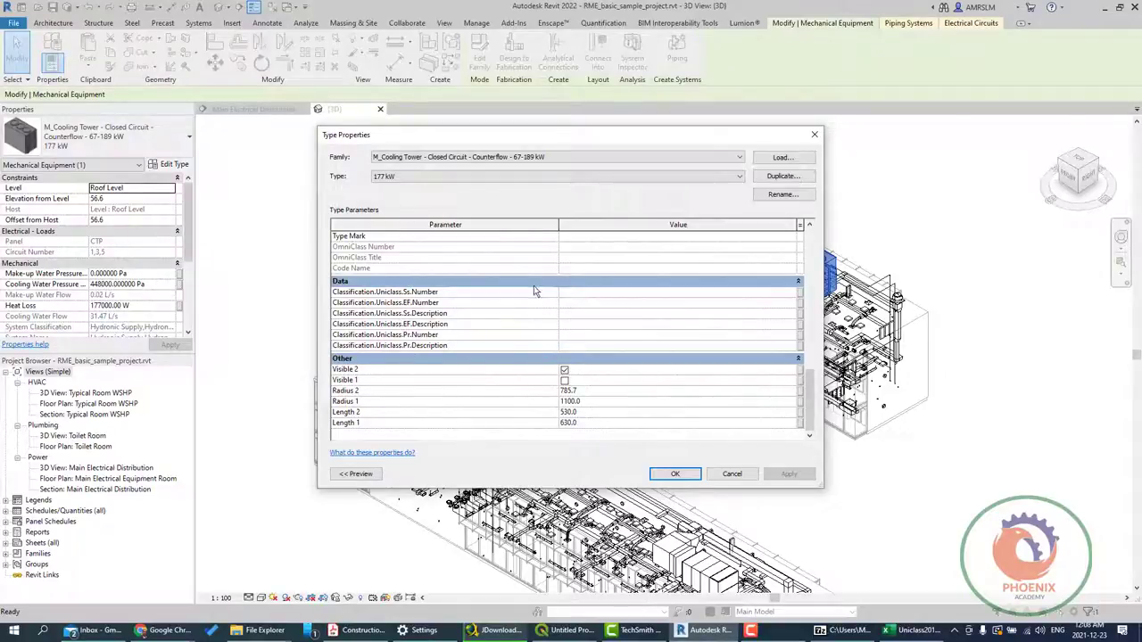
pyautogui.click(733, 478)
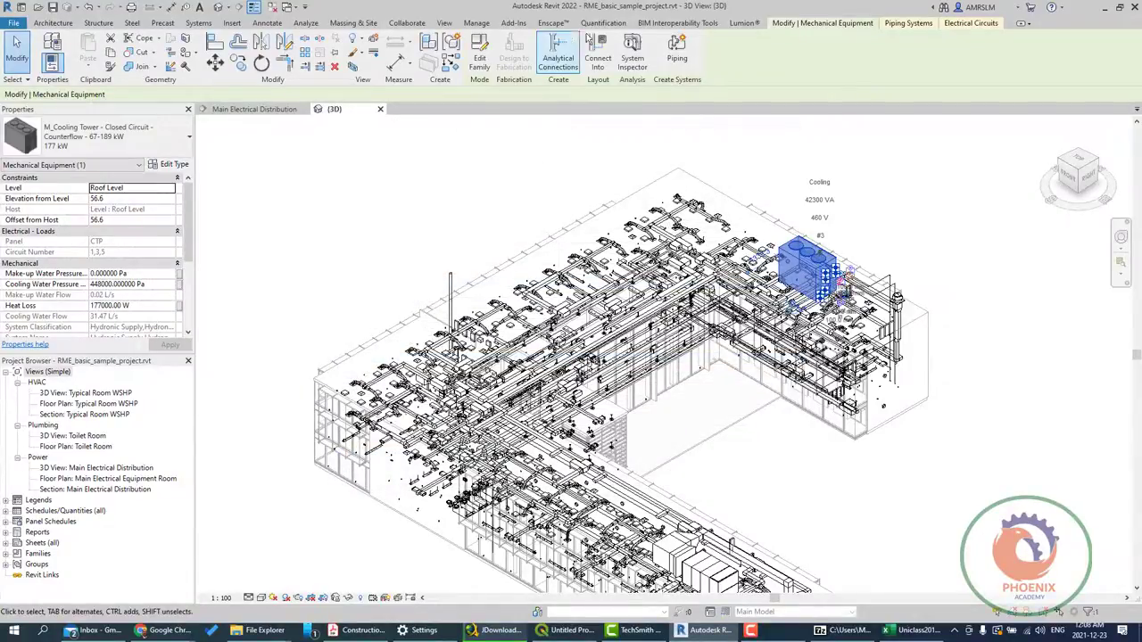
# Step: Assign facility classification Co_60_40_10 District cooling complexes under Co_60 > Co_60_40
pyautogui.click(654, 24)
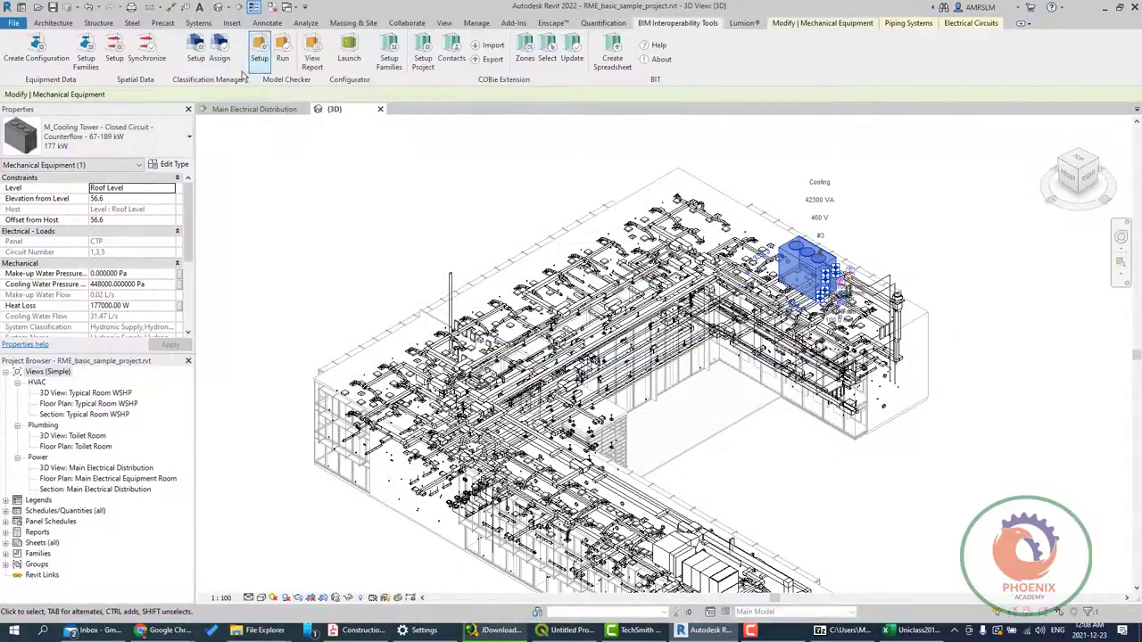
pyautogui.click(218, 46)
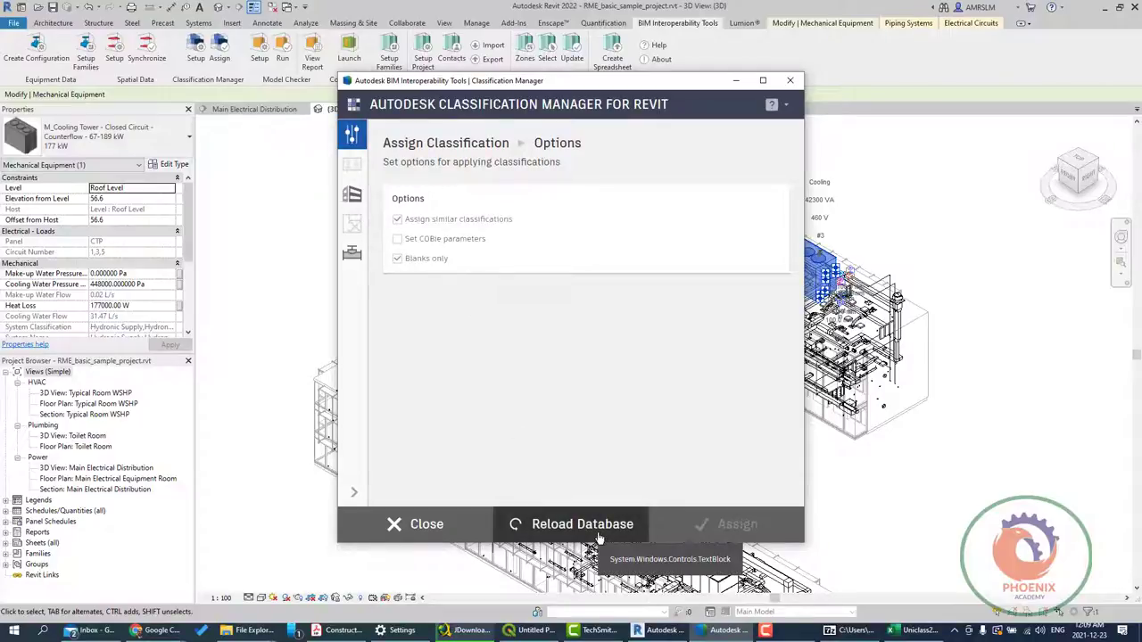
pyautogui.click(354, 195)
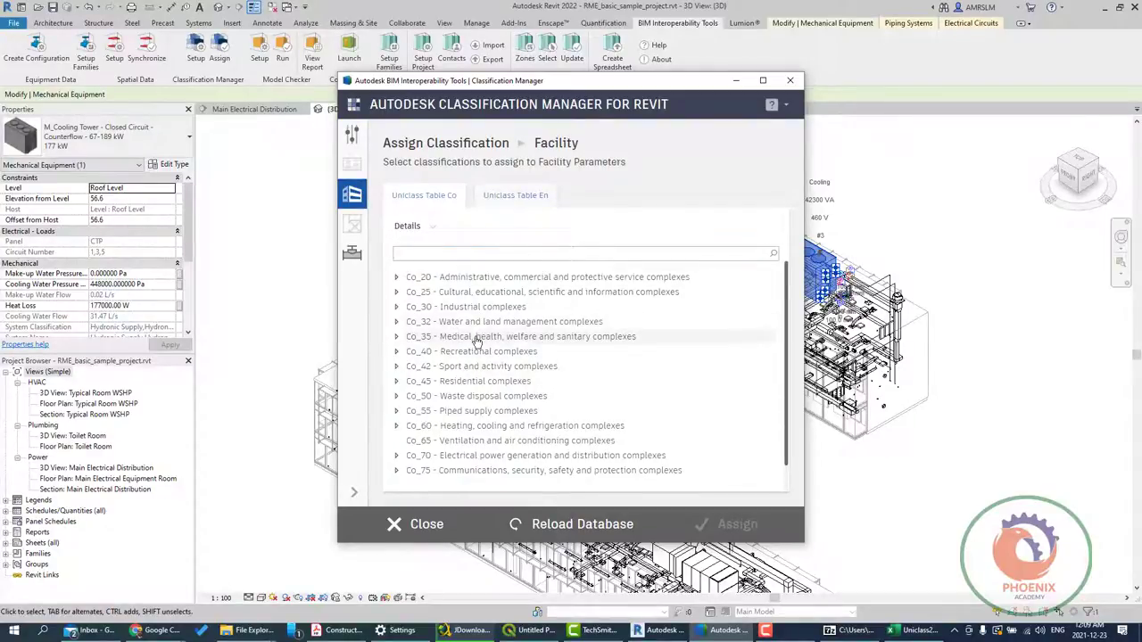
pyautogui.scroll(-1, 479, 332)
pyautogui.click(478, 402)
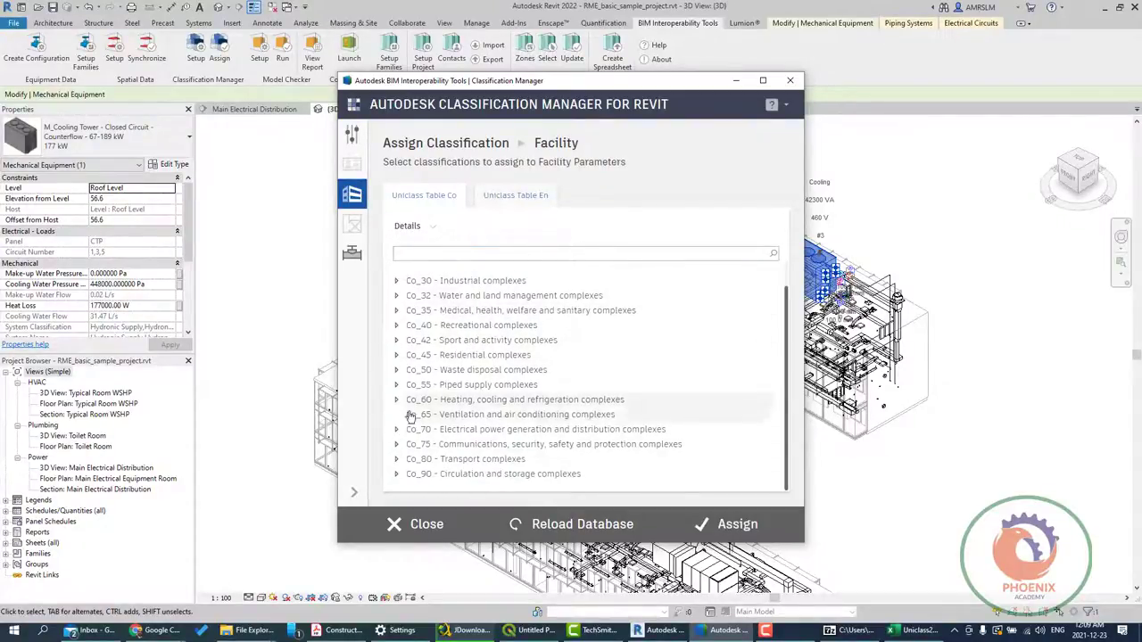
pyautogui.click(396, 400)
pyautogui.scroll(-1, 595, 376)
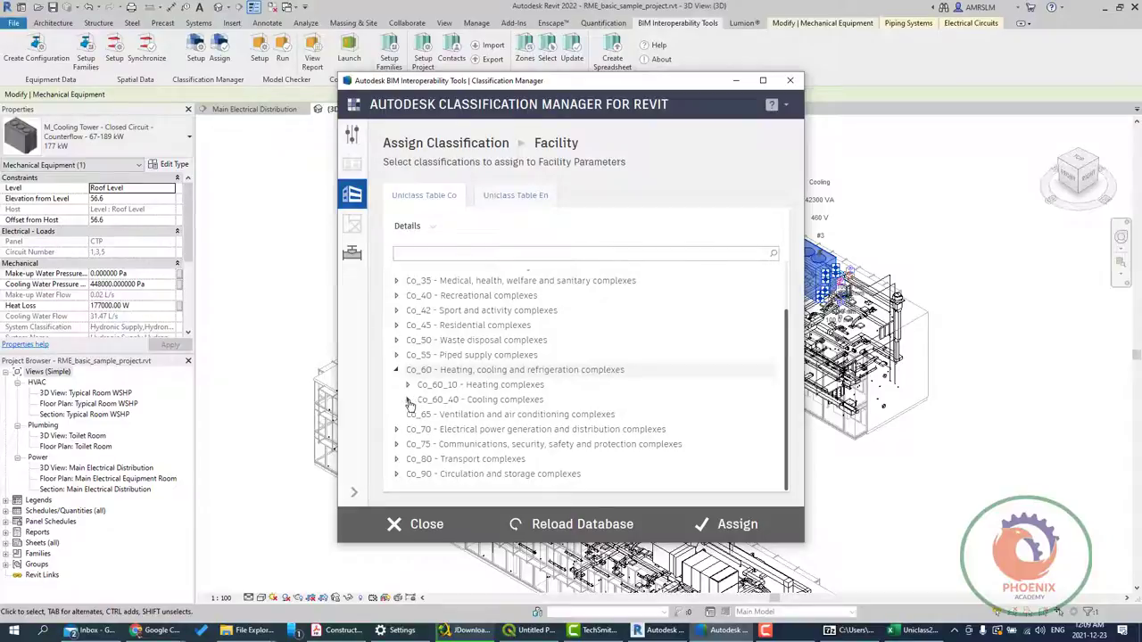
pyautogui.click(407, 399)
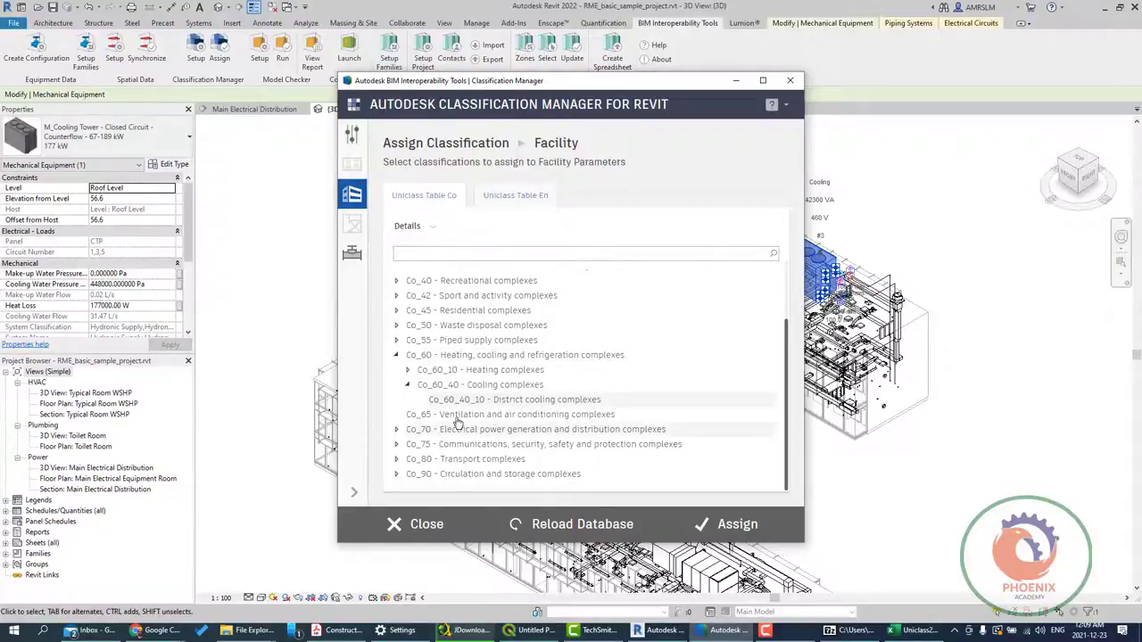
pyautogui.click(714, 523)
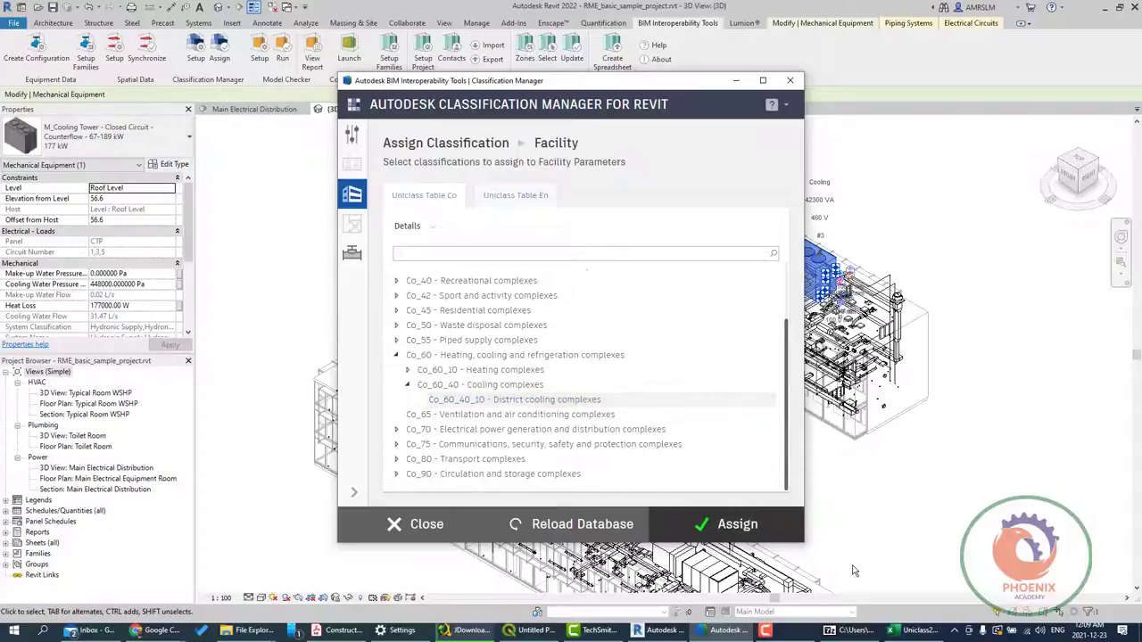
pyautogui.click(737, 524)
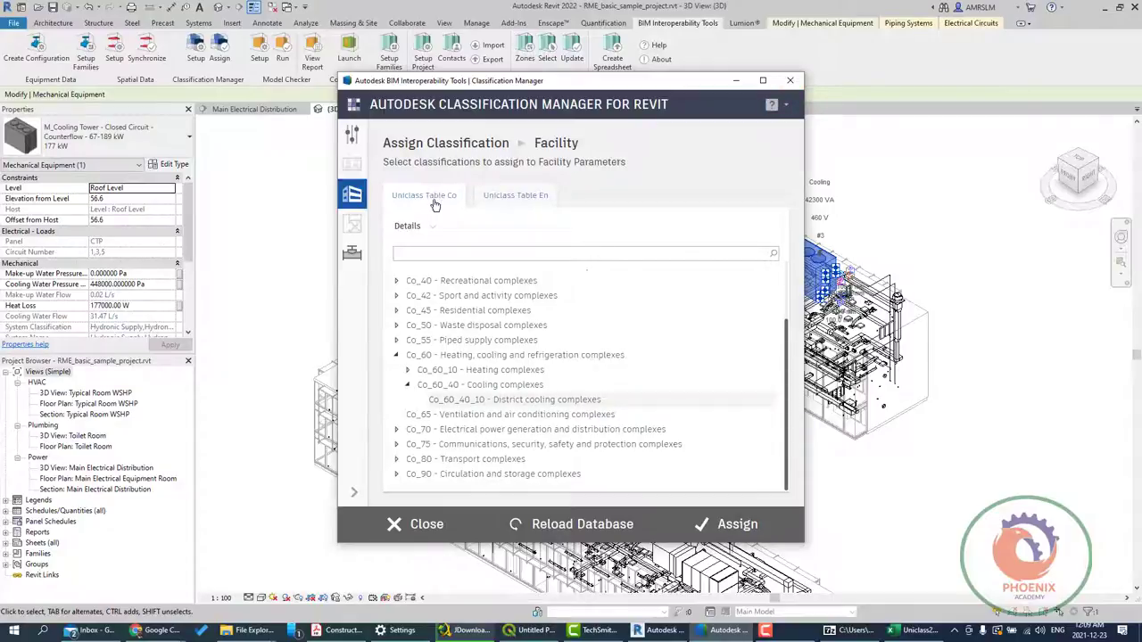
pyautogui.click(505, 202)
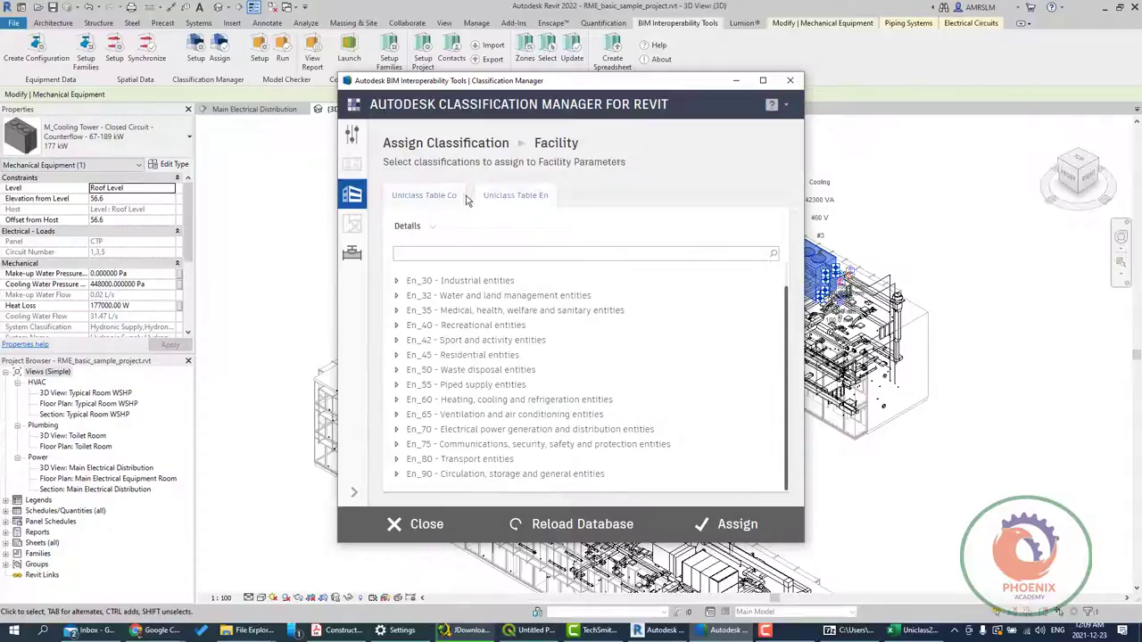
pyautogui.click(788, 81)
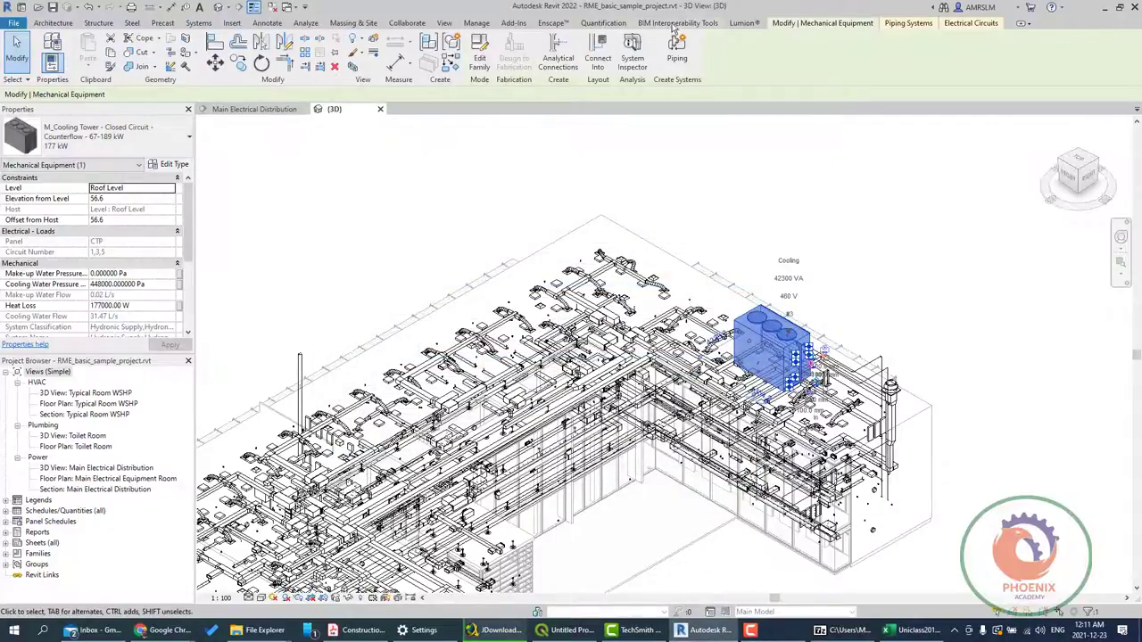
# Step: Assign EF_60_40 Space heating and cooling, under EF_60, to the cooling tower element
pyautogui.click(616, 24)
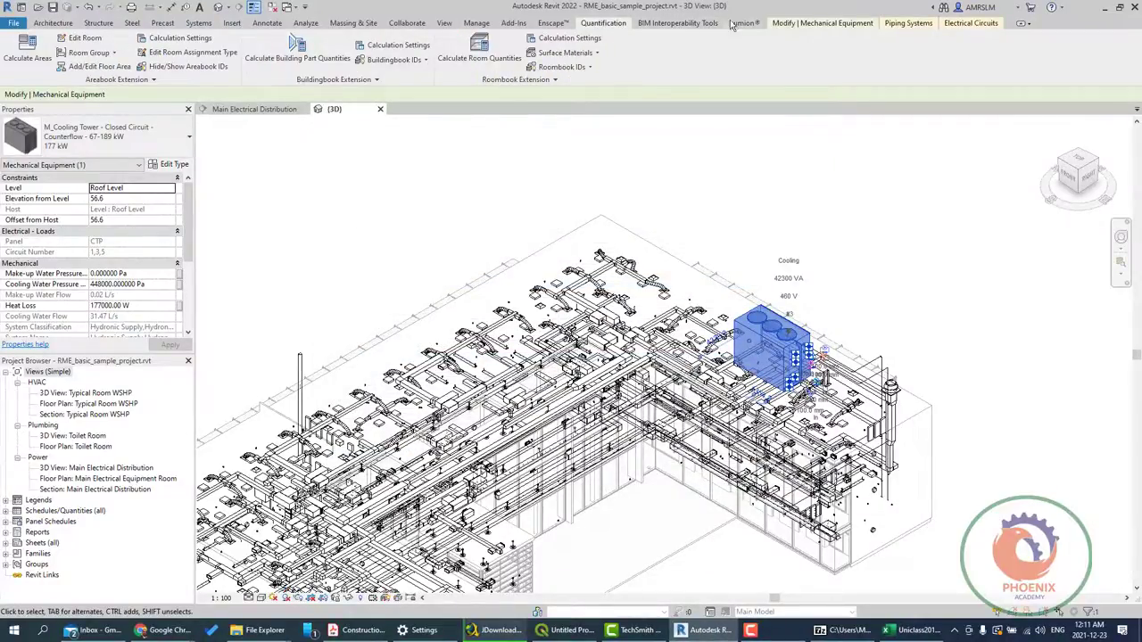
pyautogui.click(674, 24)
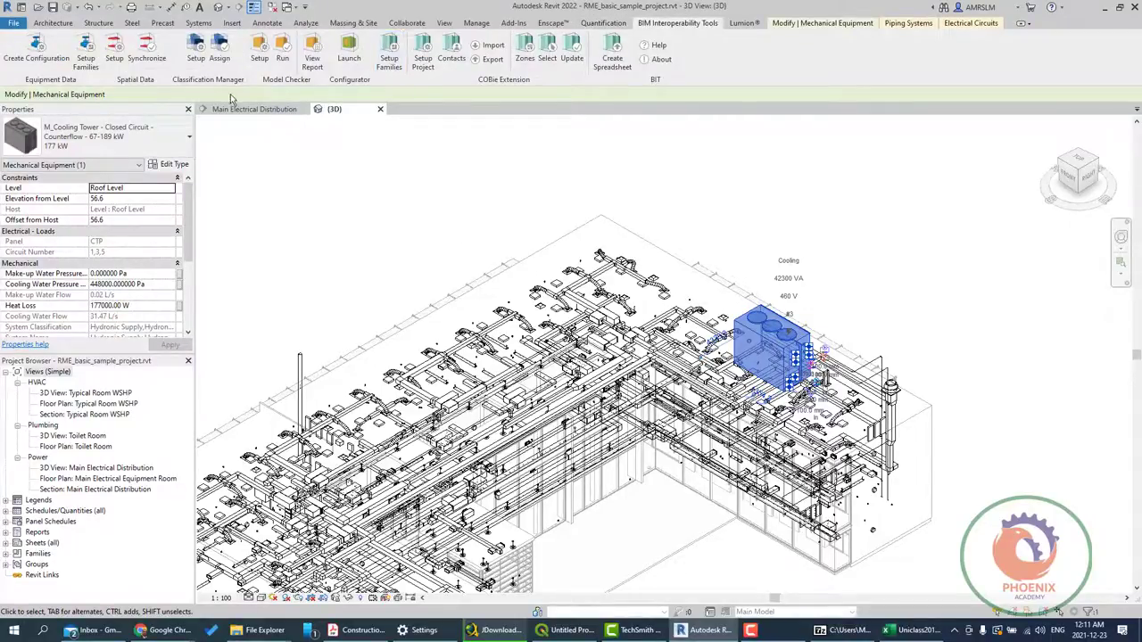
pyautogui.click(218, 63)
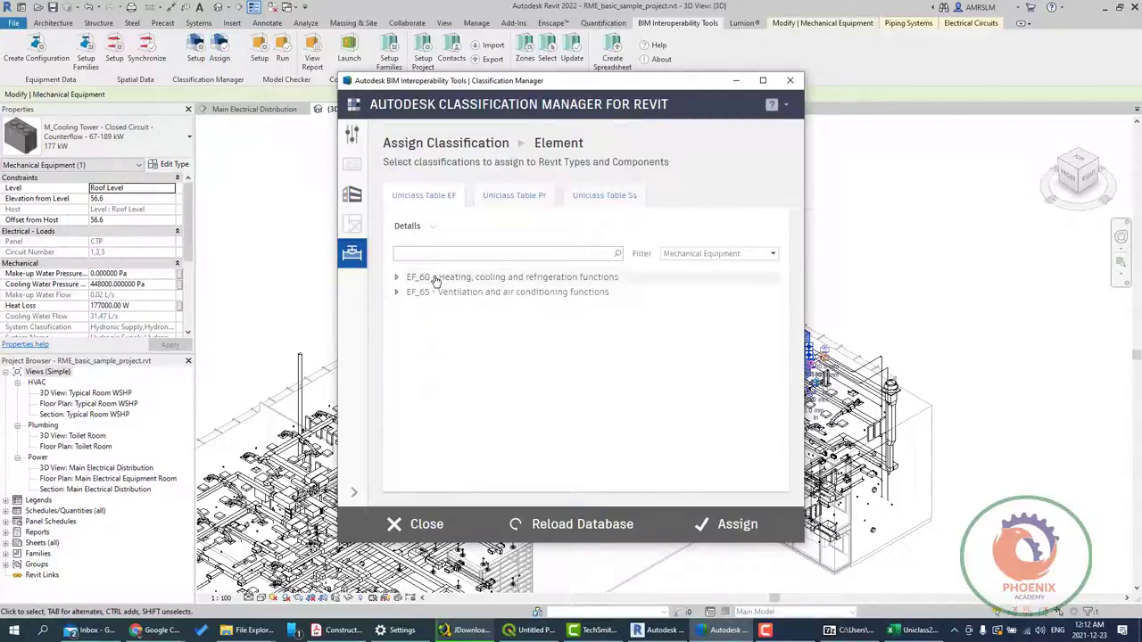
pyautogui.click(398, 278)
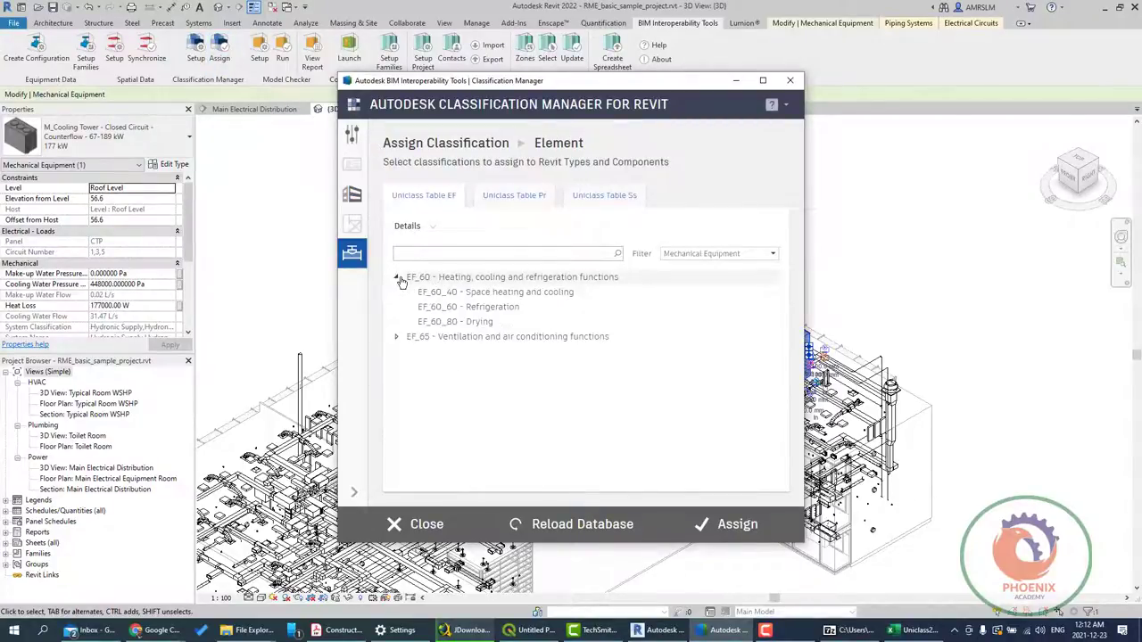
pyautogui.click(721, 519)
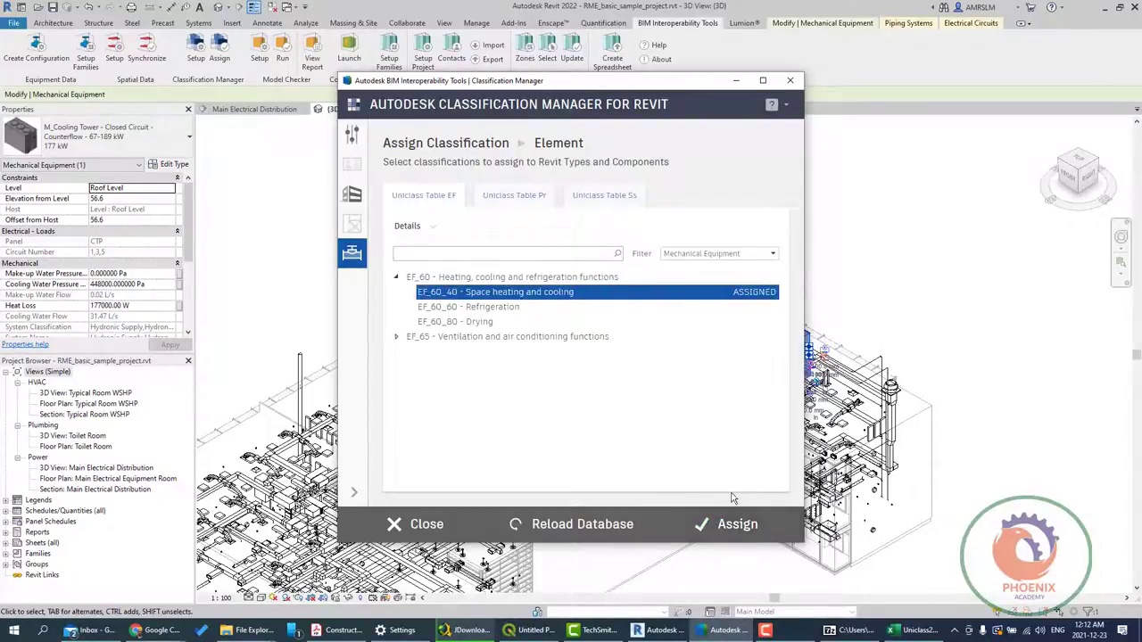
# Step: Confirm the tower type's EF fields read EF_60_40 and Space heating and cooling, then reopen Assign
pyautogui.click(789, 82)
pyautogui.click(168, 164)
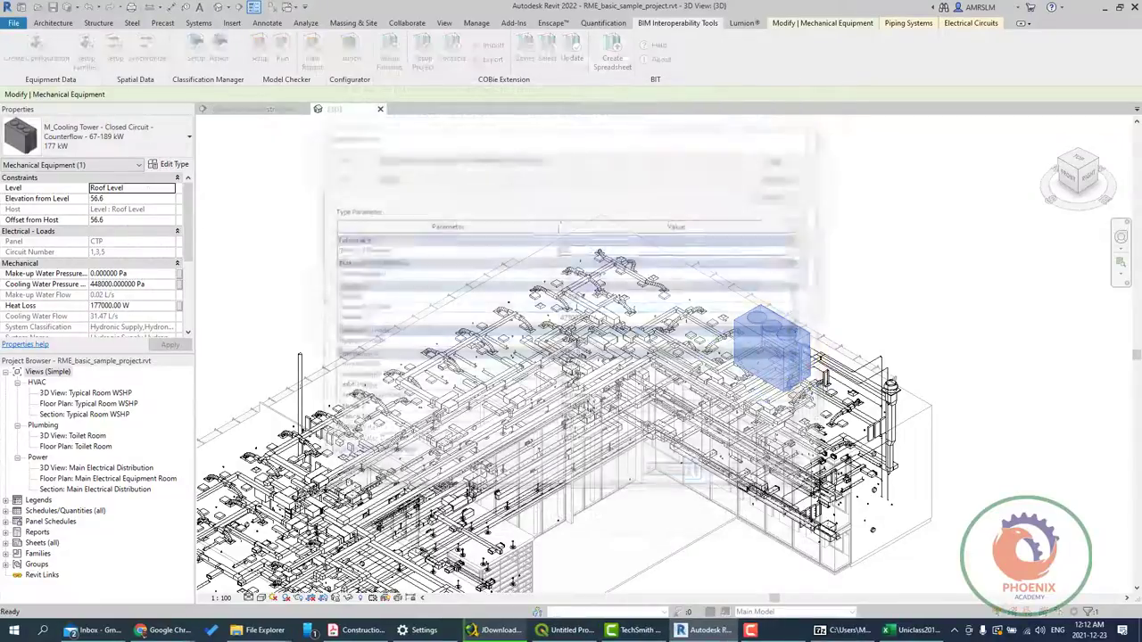
pyautogui.scroll(-5, 582, 407)
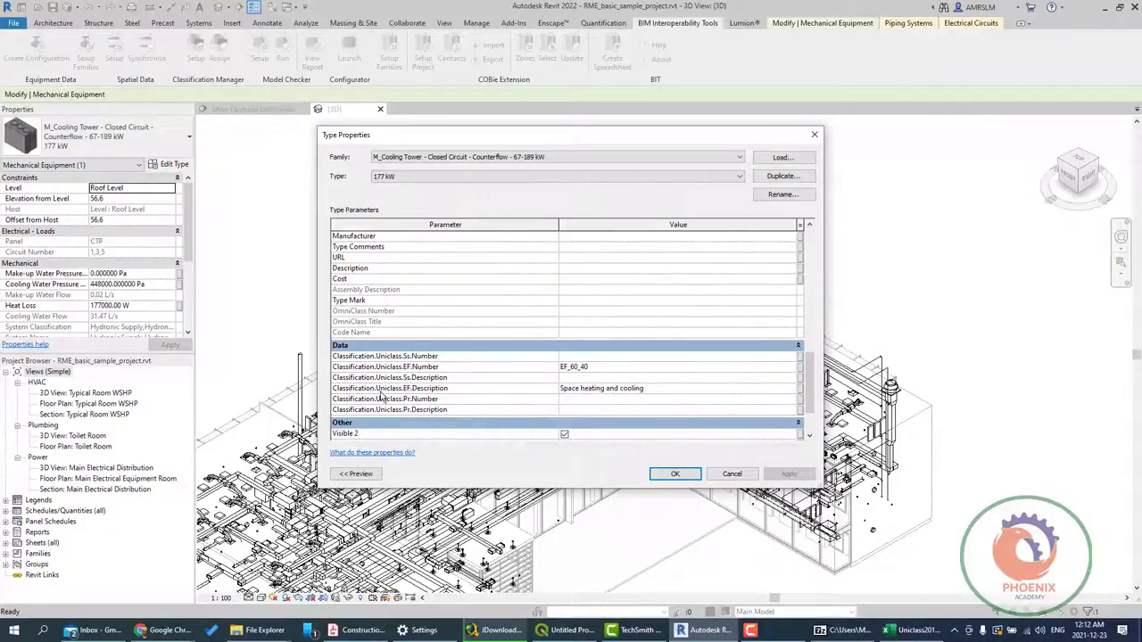
pyautogui.click(673, 474)
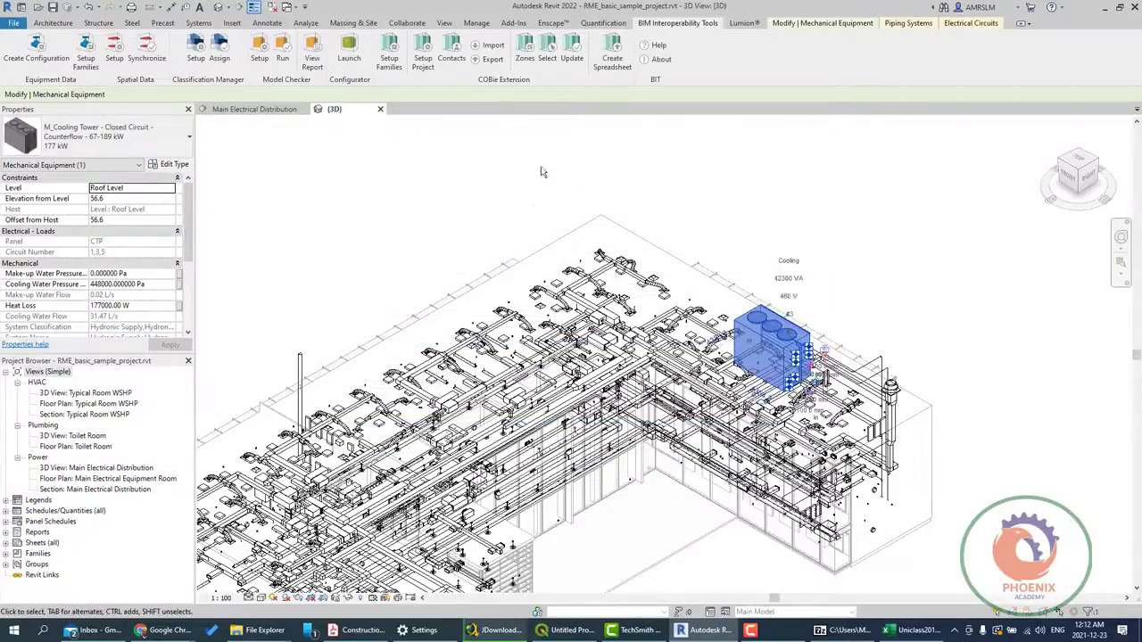
pyautogui.click(219, 52)
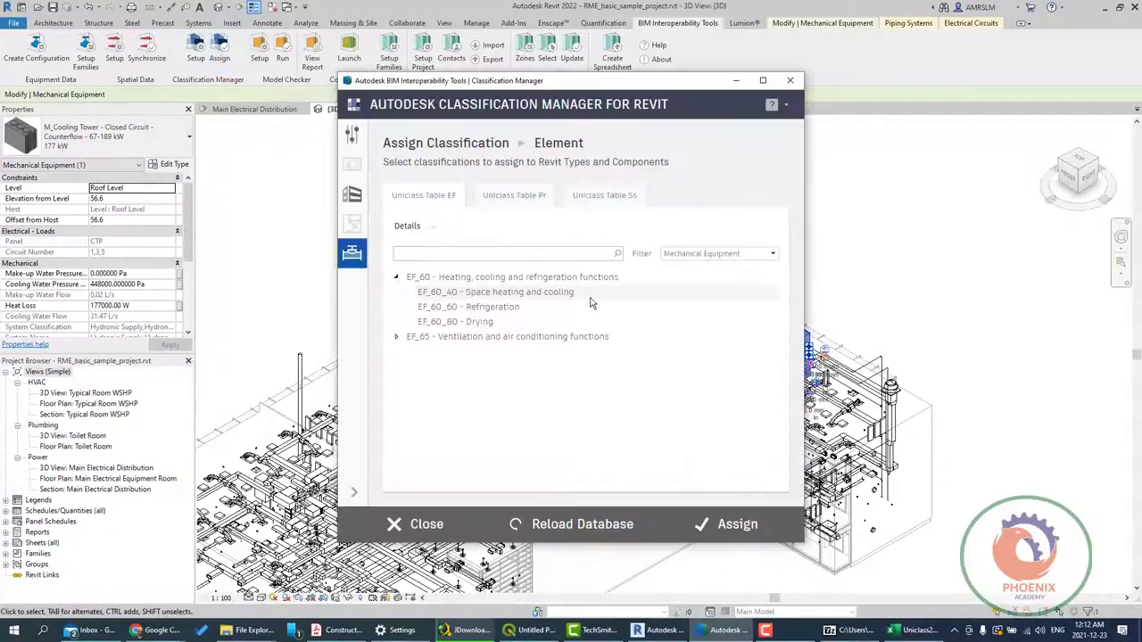